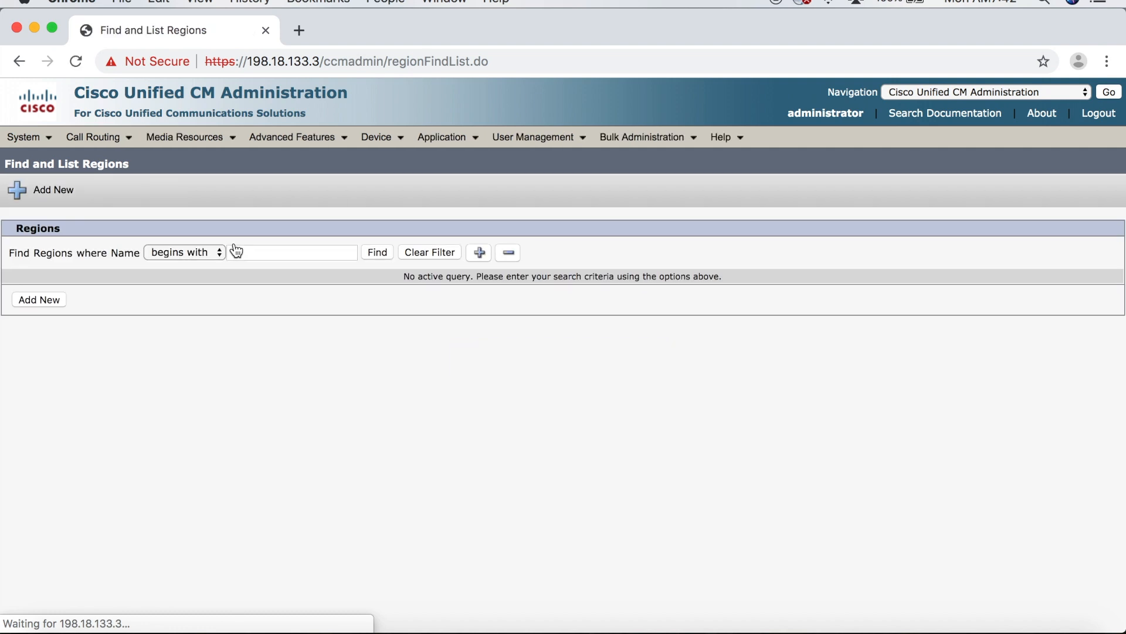
Create a new region named KOBE_RGN and save it.
left_click(55, 299)
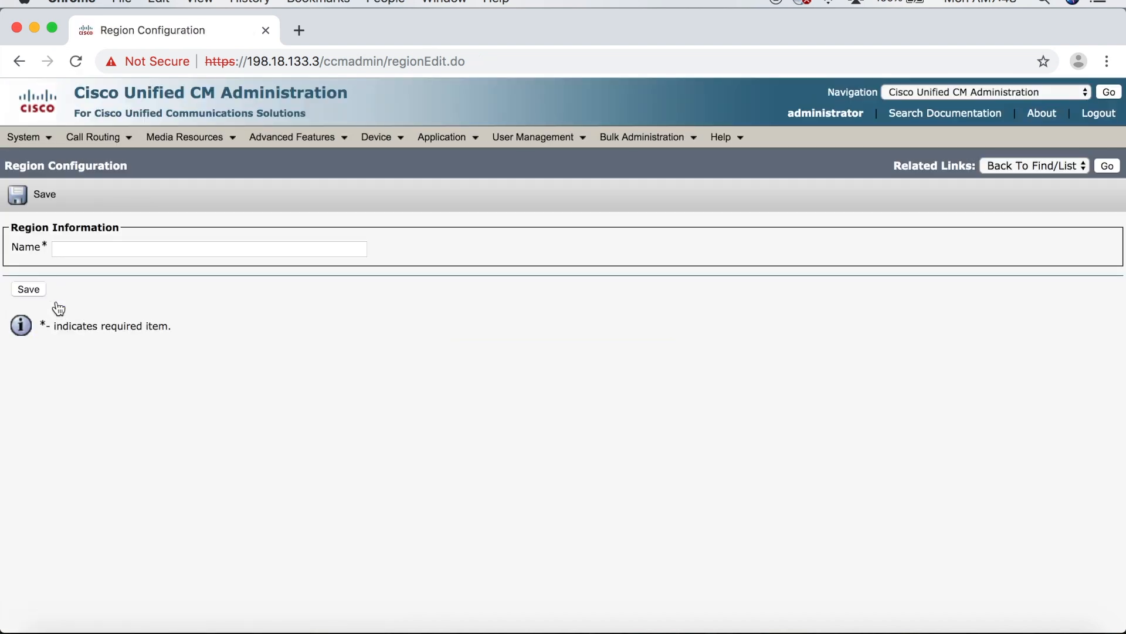
left_click(76, 254)
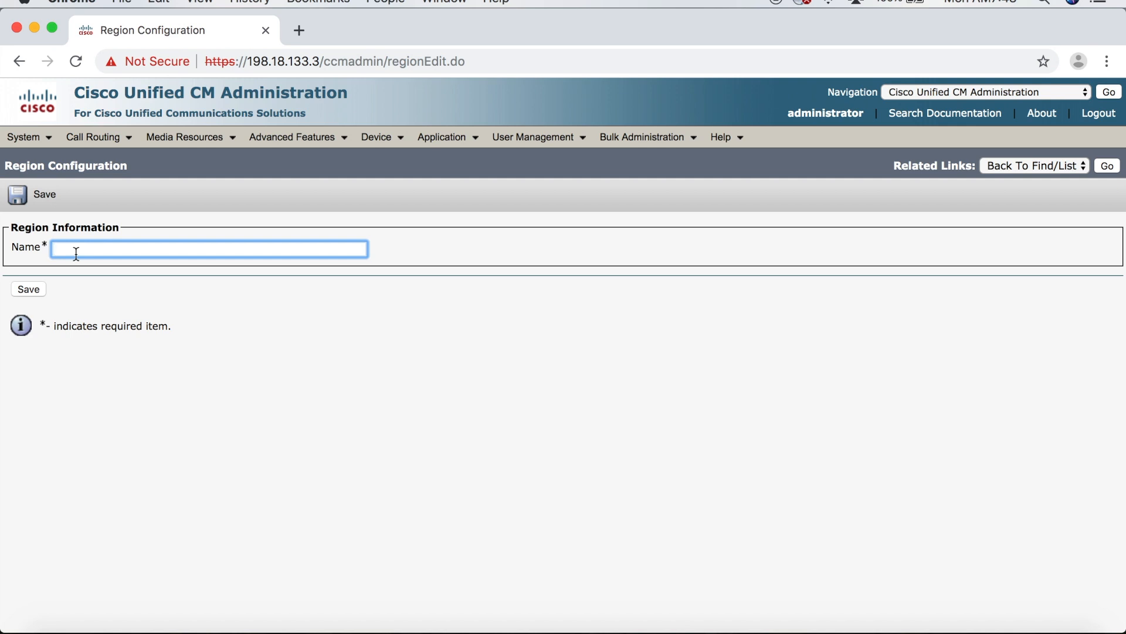
type("KOBE_RGN")
left_click(26, 290)
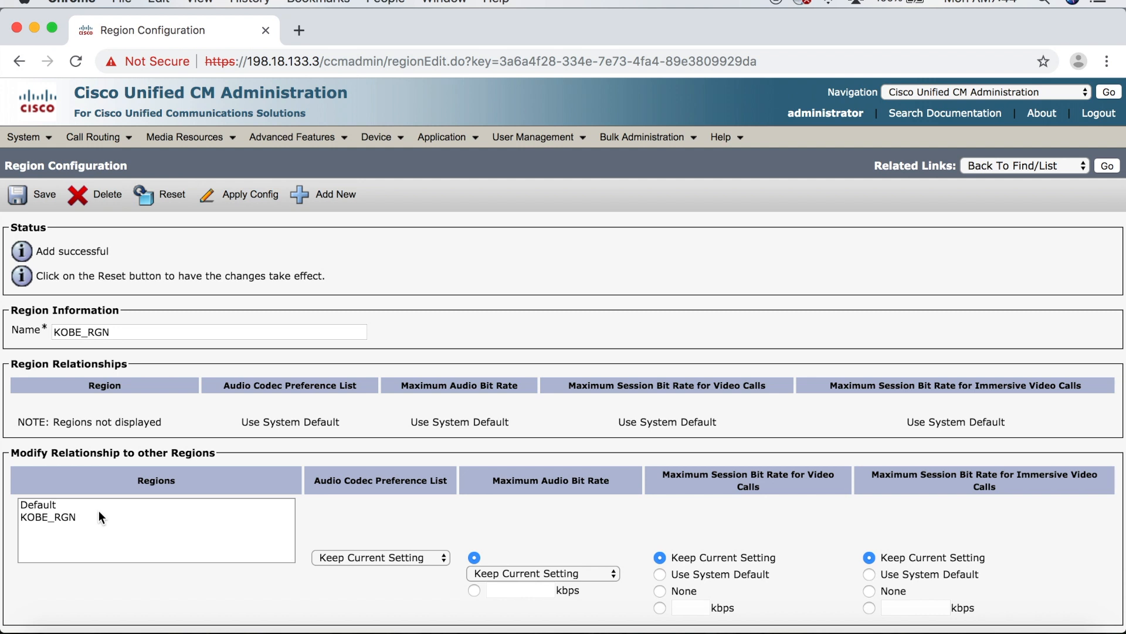
For KOBE_RGN's relationship with itself, choose the Use System Default audio codec preference and a 64 kbps (G.722, G.711) maximum audio bit rate.
left_click(64, 516)
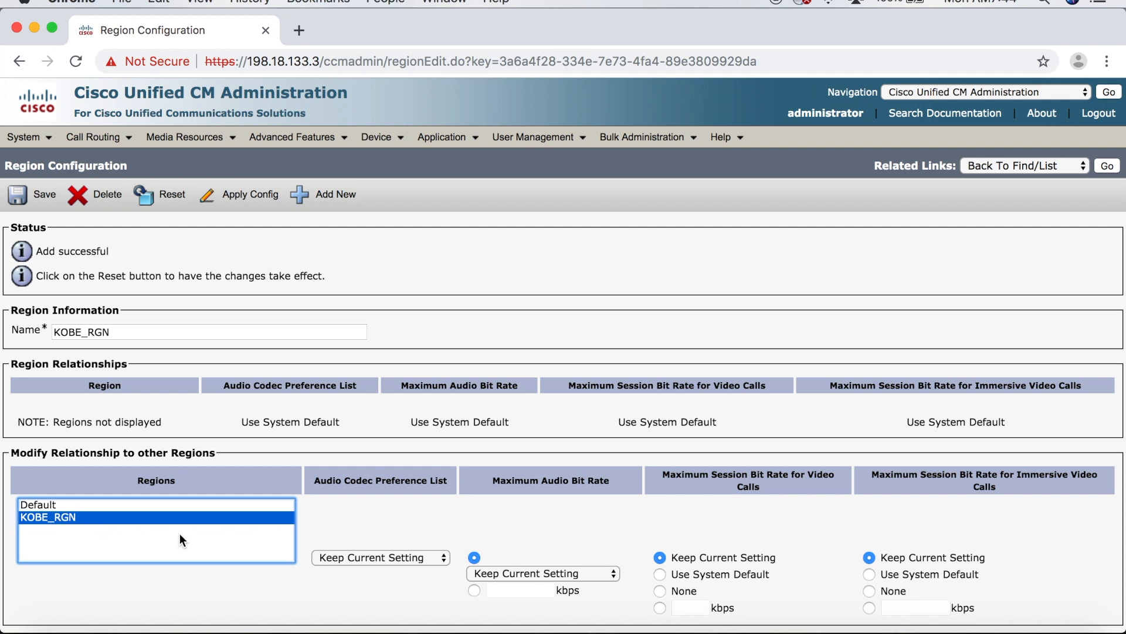
left_click(378, 556)
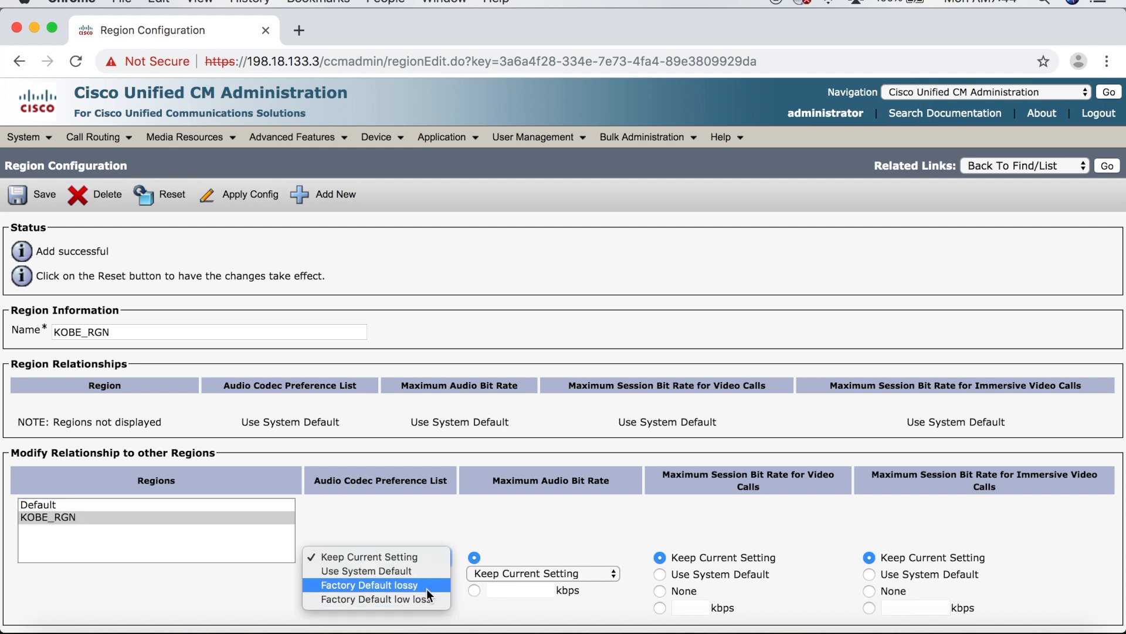
left_click(426, 572)
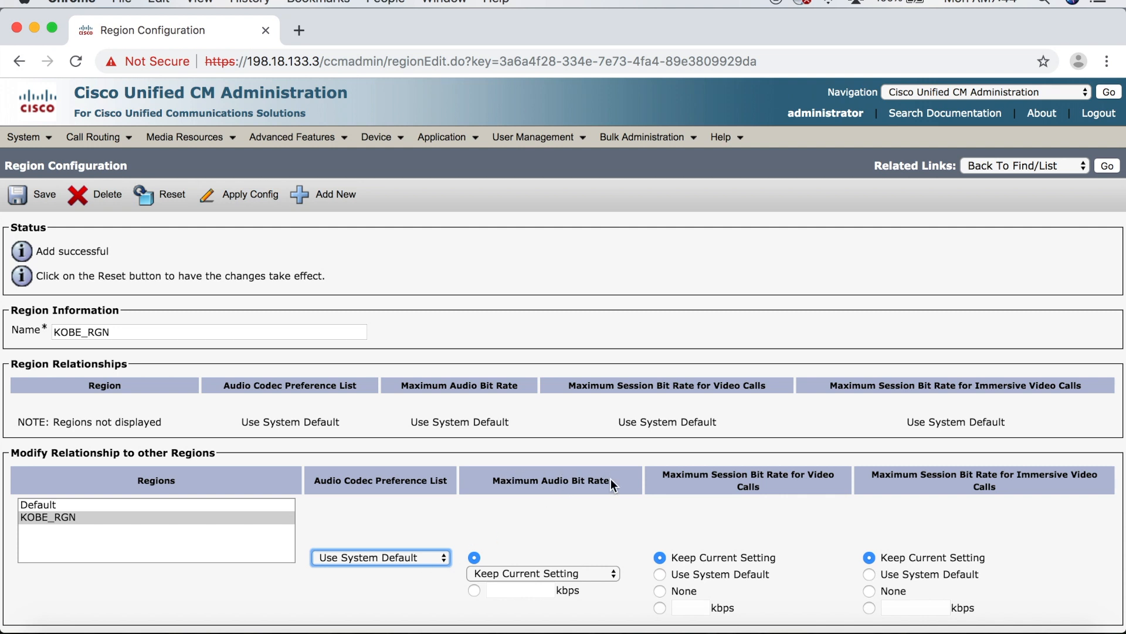
left_click(527, 572)
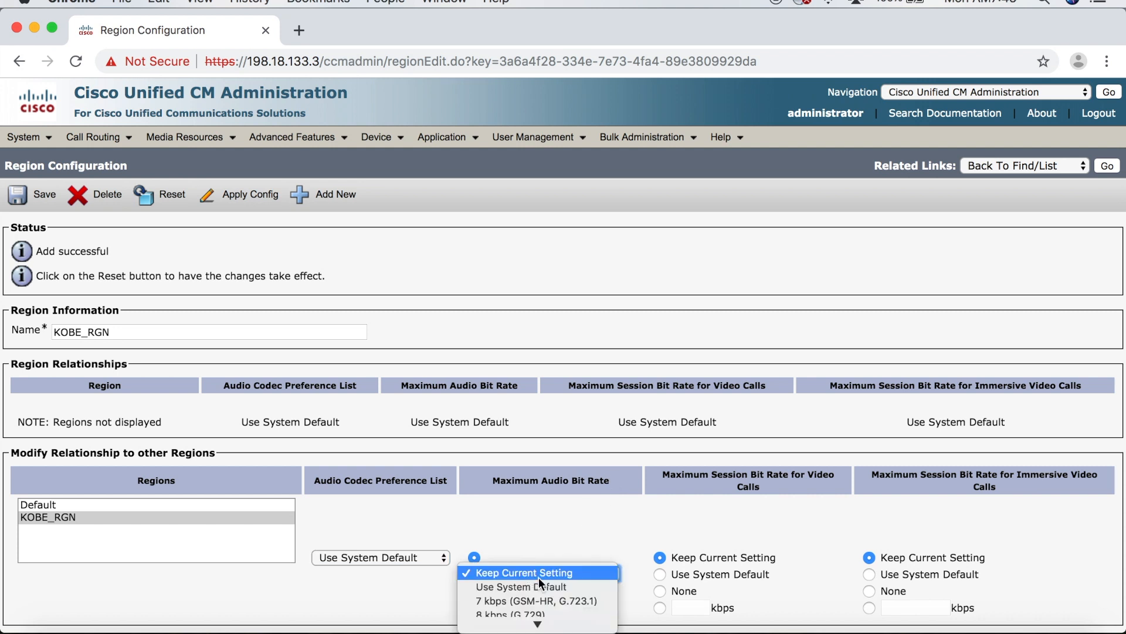
scroll(542, 579, "down", 3)
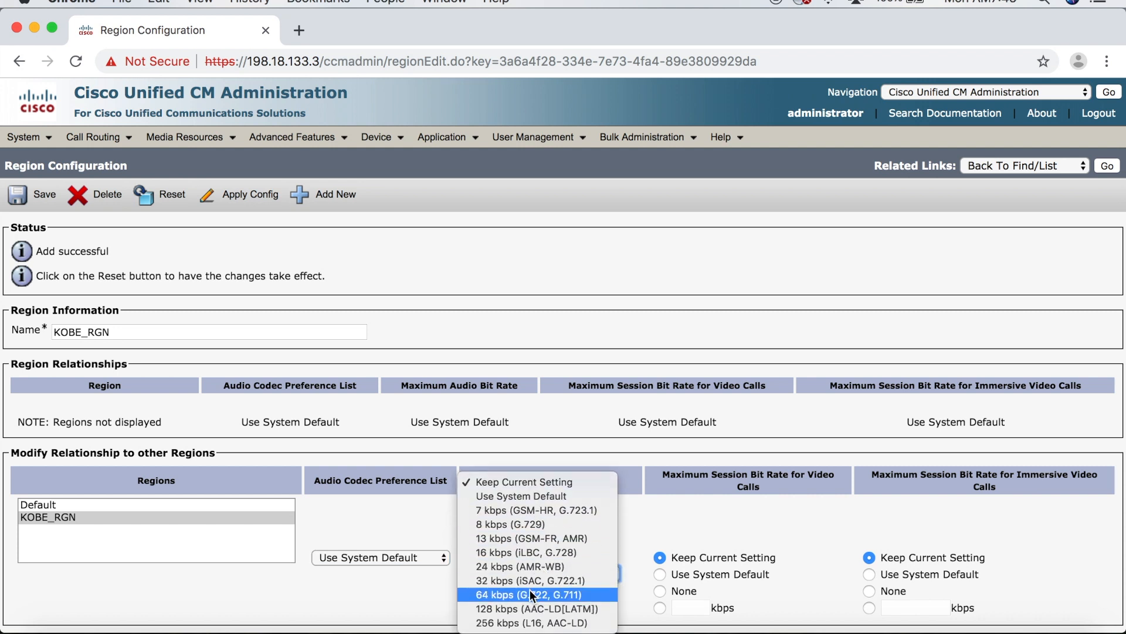
left_click(529, 594)
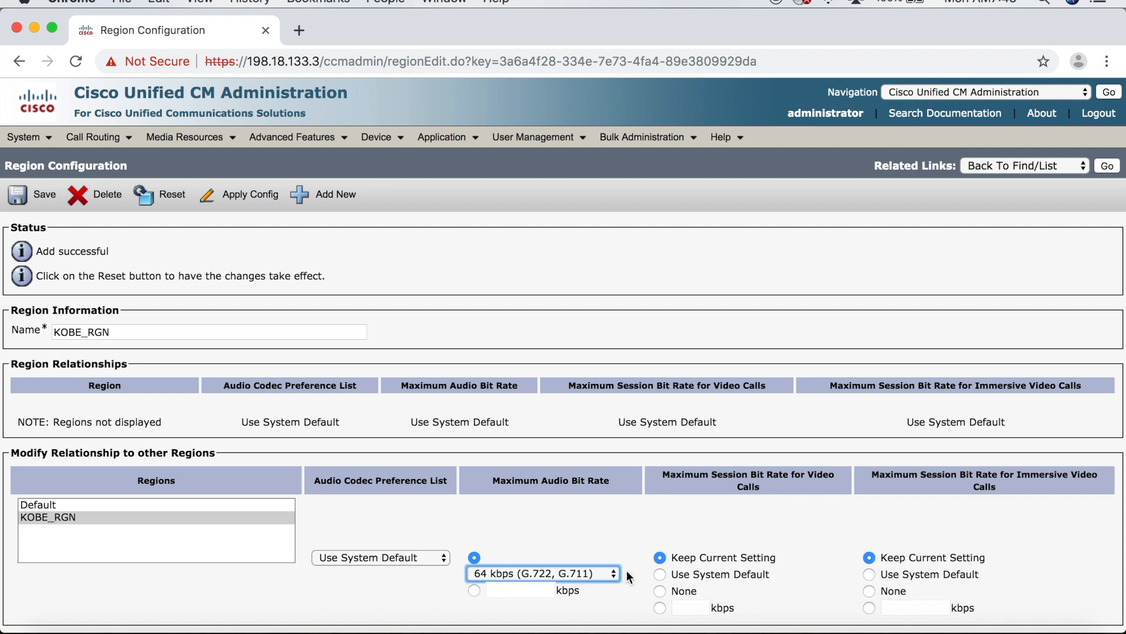
Set KOBE_RGN's internal maximum session bit rates to 768 kbps for video and 2048 kbps for immersive video, and save the region.
left_click(660, 607)
left_click(684, 609)
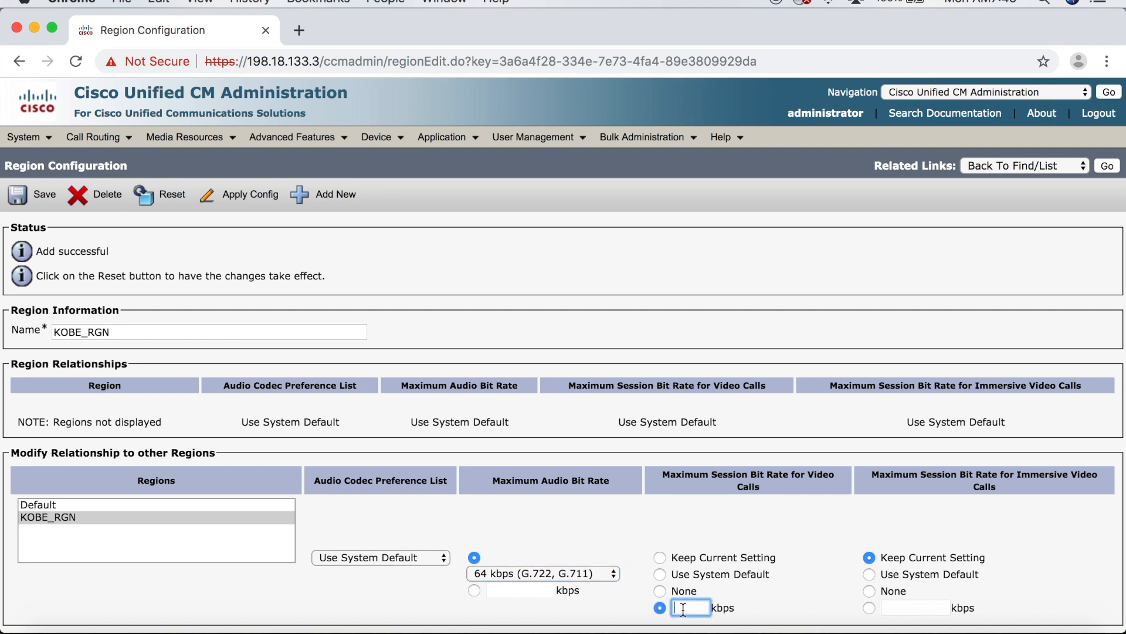
type("768")
left_click(870, 608)
left_click(898, 608)
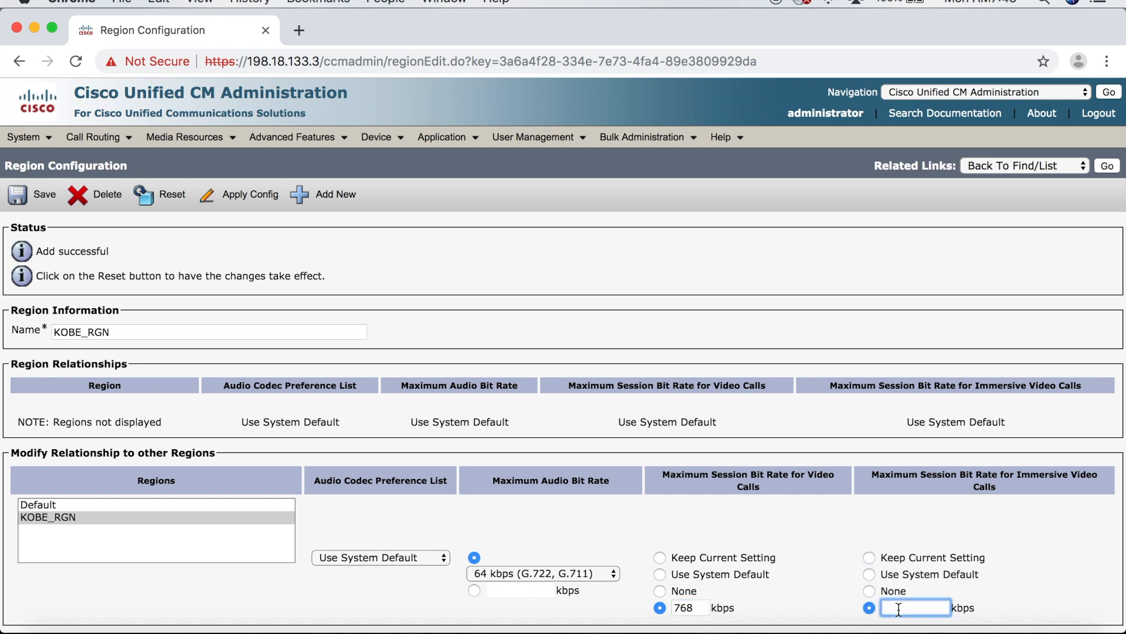
type("2048")
left_click(46, 198)
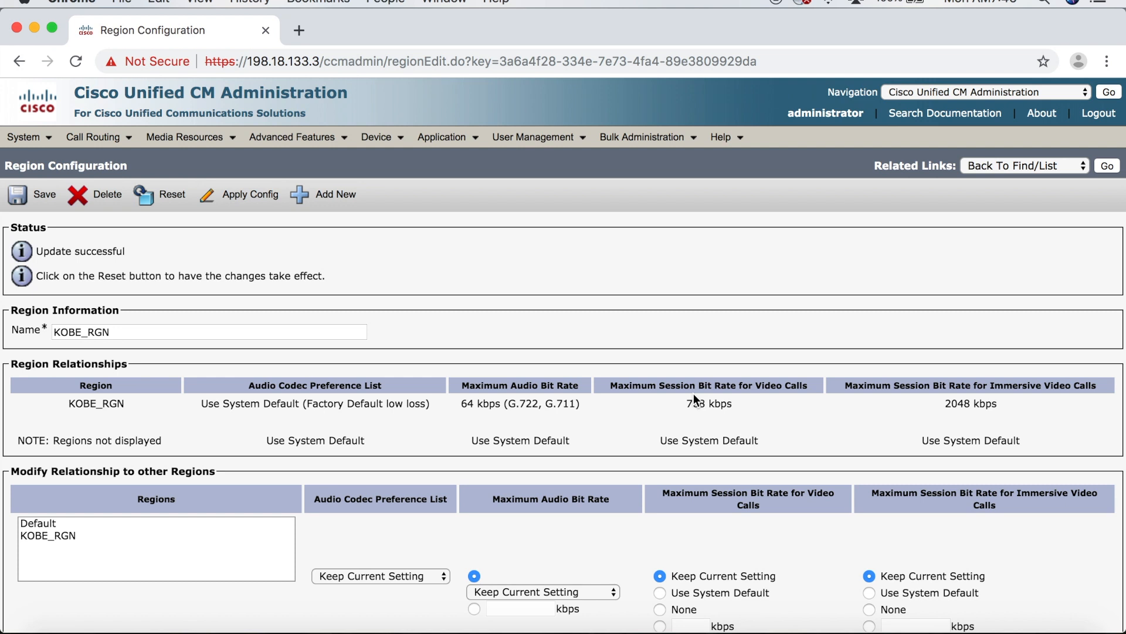
Add another region named DALLAS_RGN and save it.
left_click(343, 198)
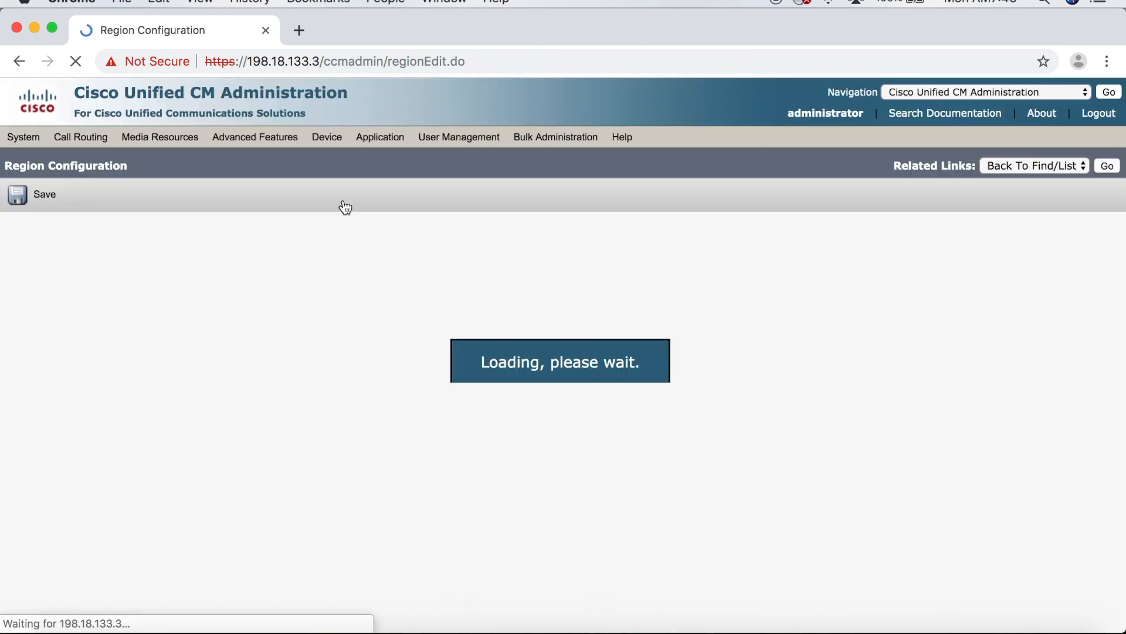
left_click(241, 249)
type("D")
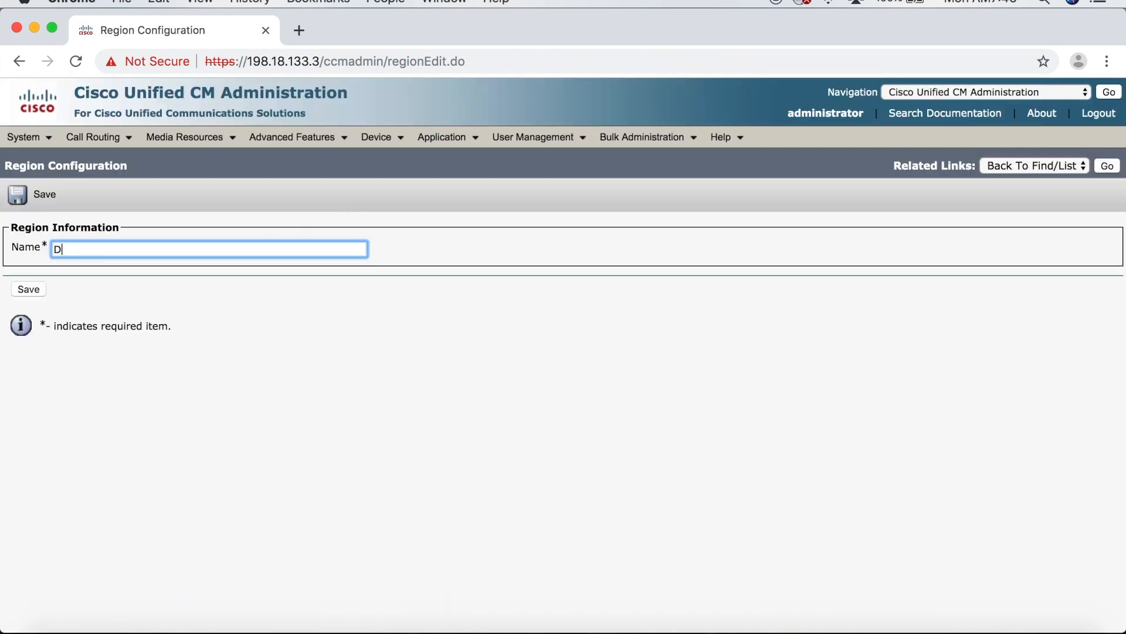
type("ALLAS_RGN")
left_click(37, 292)
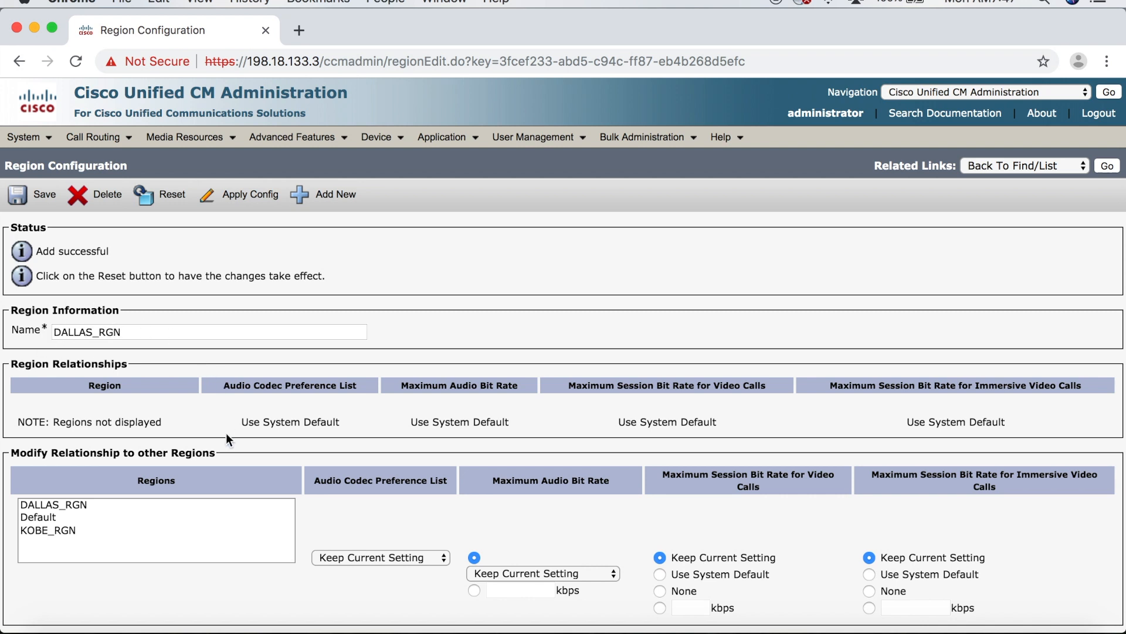
For DALLAS_RGN's relationship with itself, choose the Use System Default codec preference and a 64 kbps (G.722, G.711) maximum audio bit rate.
left_click(75, 504)
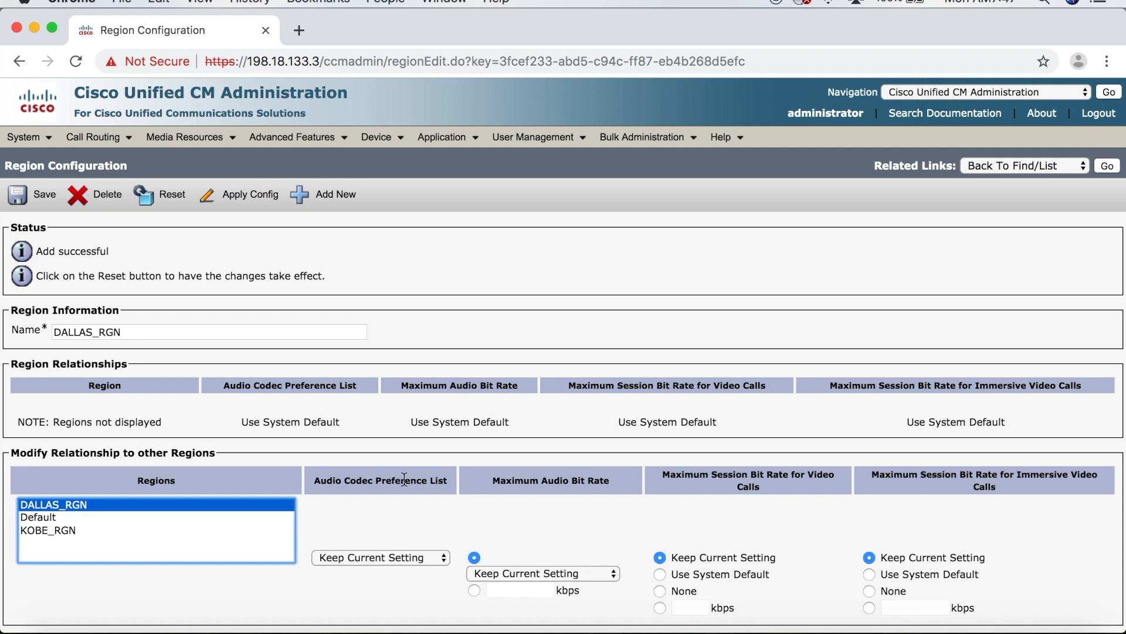
left_click(392, 554)
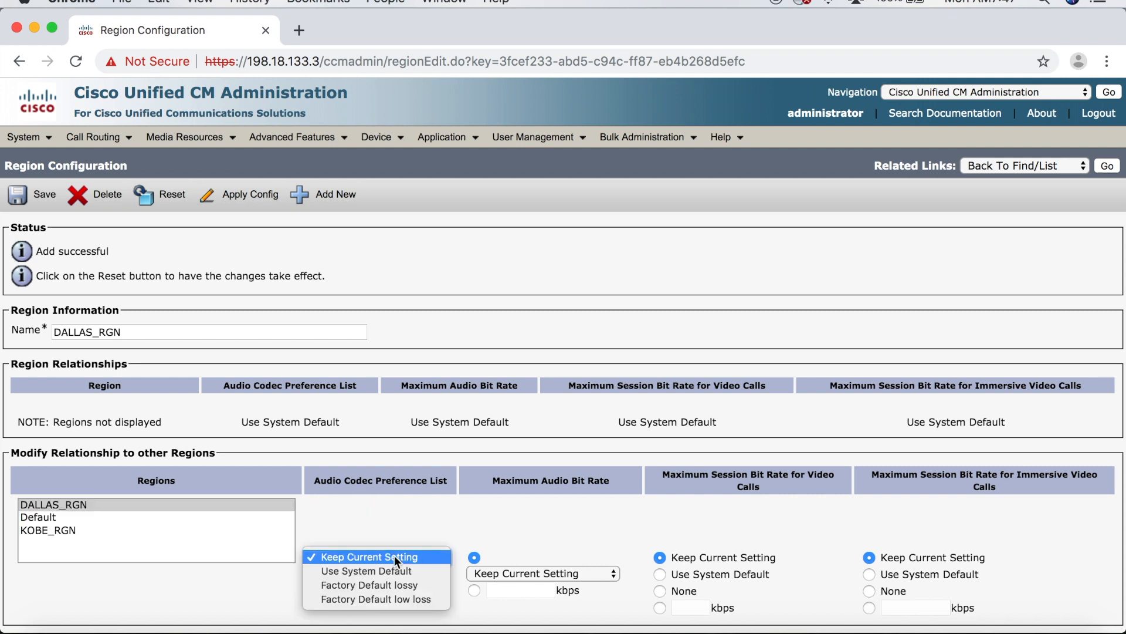
left_click(399, 567)
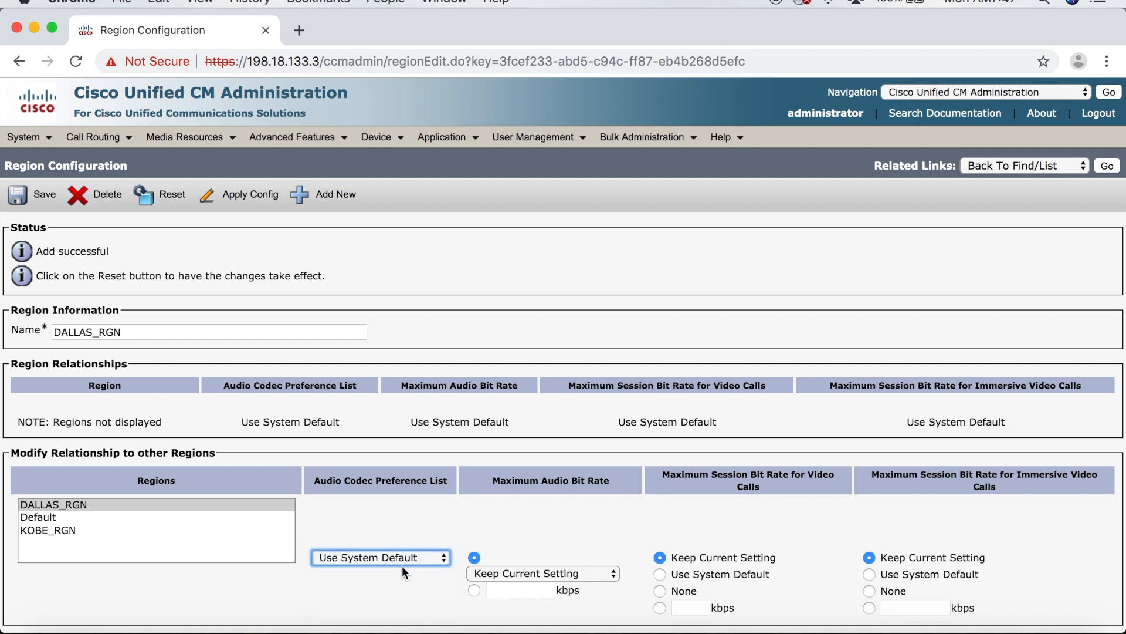
left_click(570, 572)
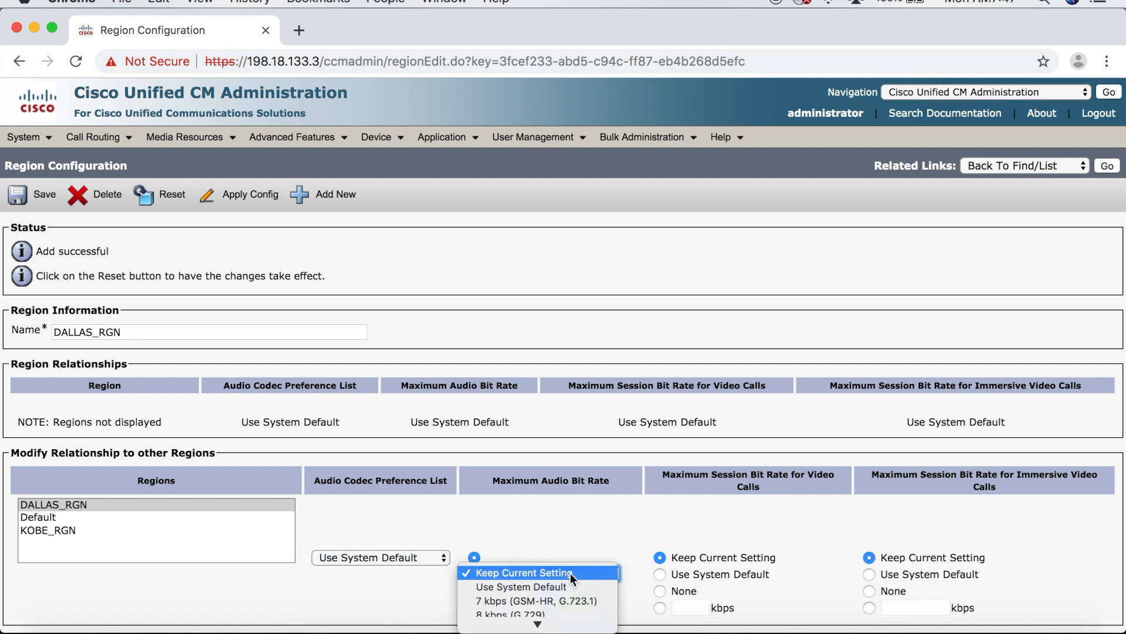
left_click(533, 594)
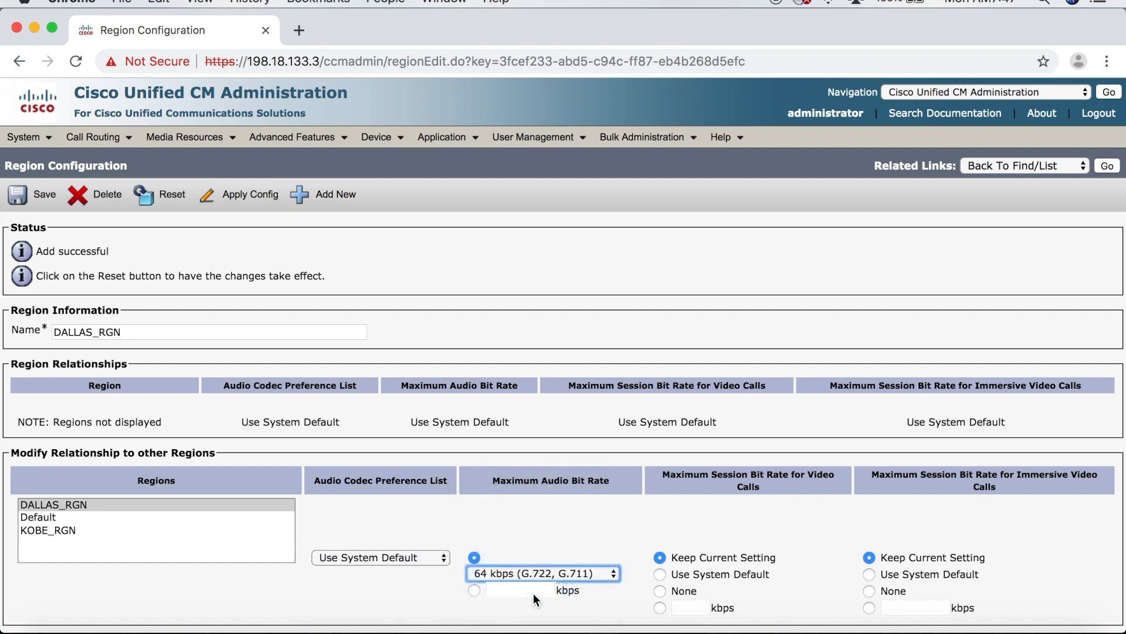
Set DALLAS_RGN's internal session bit rate limits to 768 kbps for video and 2048 kbps for immersive video, and save.
left_click(660, 608)
left_click(690, 608)
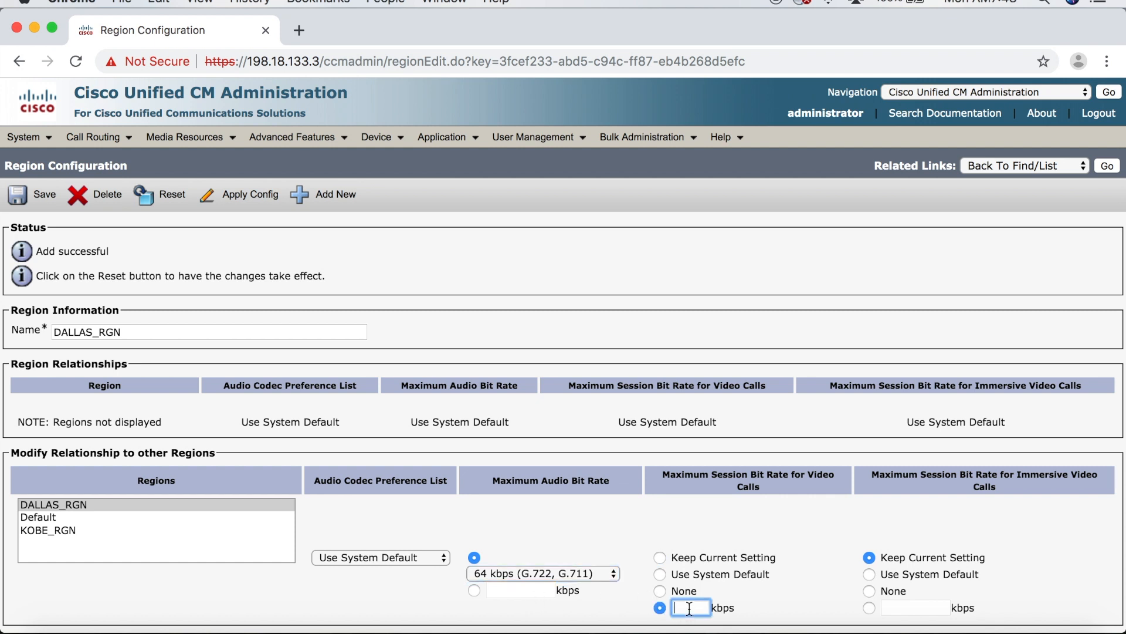
type("768")
key("Tab")
left_click(904, 606)
left_click(914, 577)
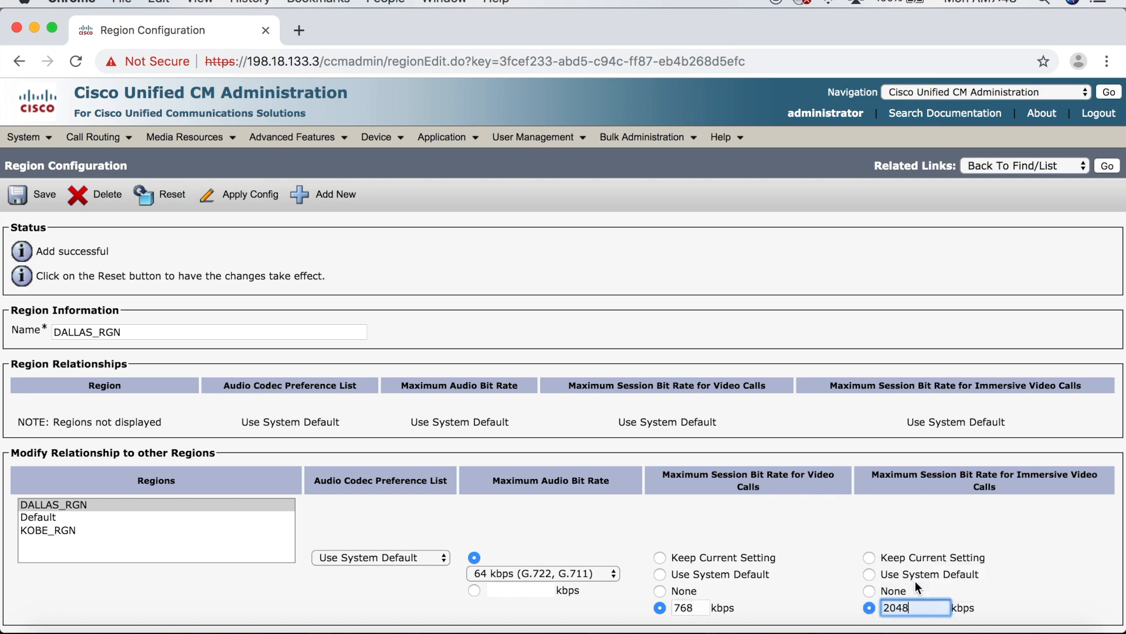
left_click(36, 195)
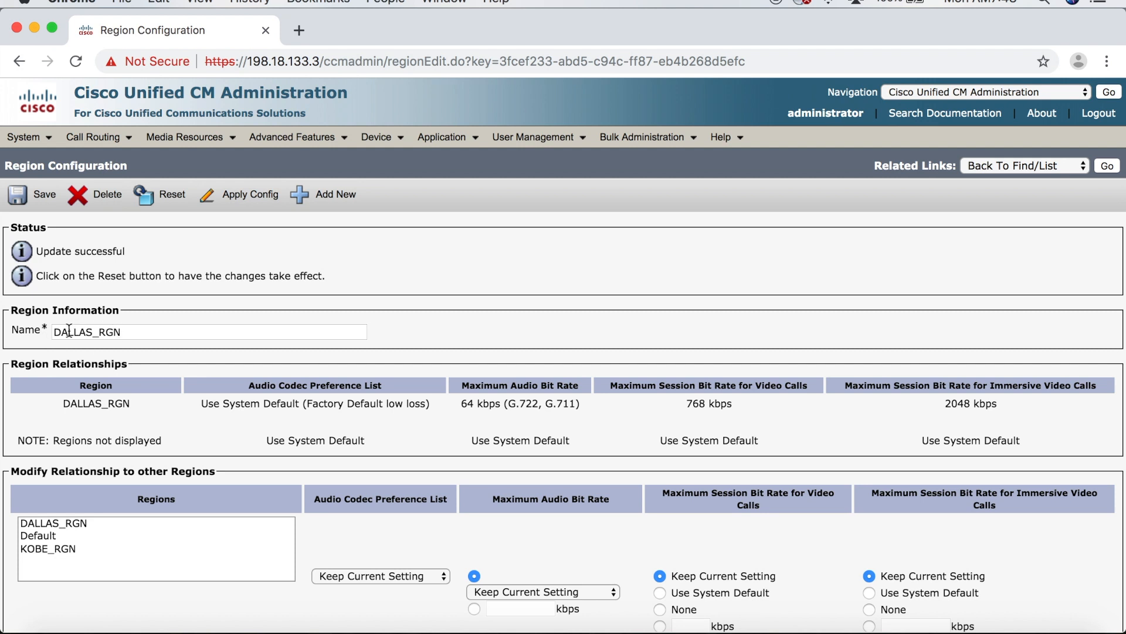
For DALLAS_RGN's relationship to KOBE_RGN, choose the Factory Default lossy codec preference and an 8 kbps (G.729) maximum audio bit rate.
left_click(65, 549)
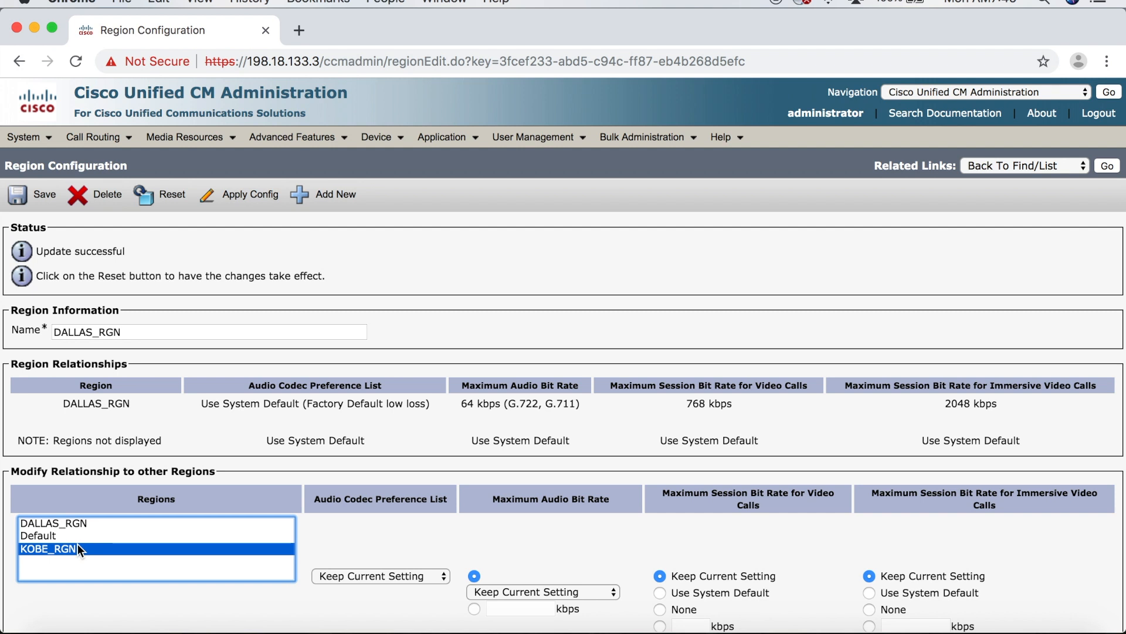
left_click(360, 570)
left_click(412, 602)
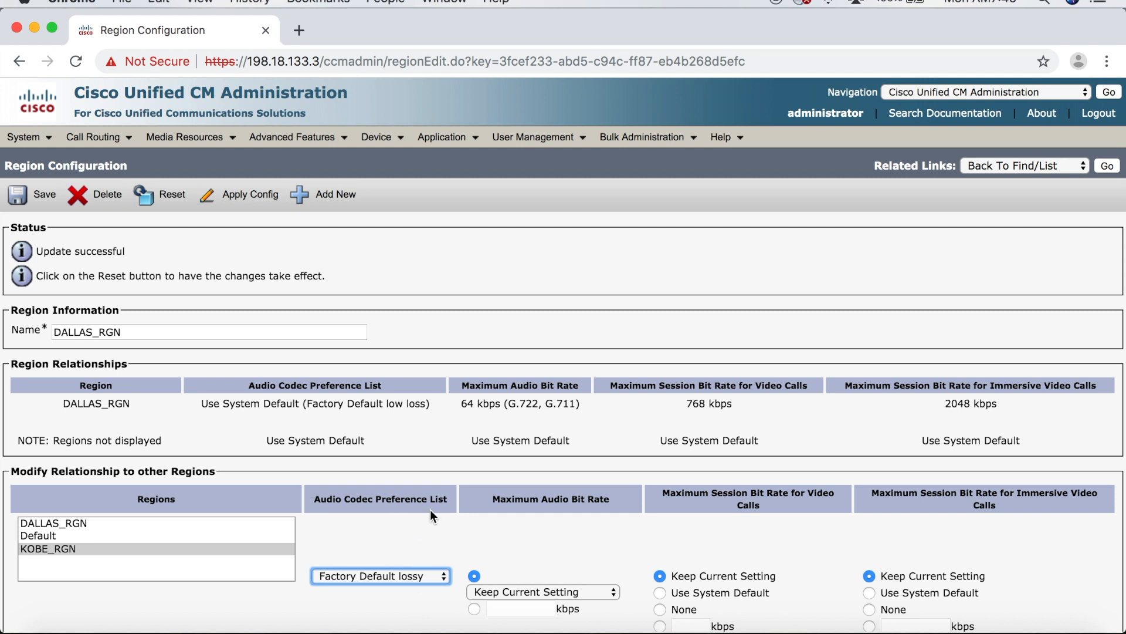
left_click(569, 594)
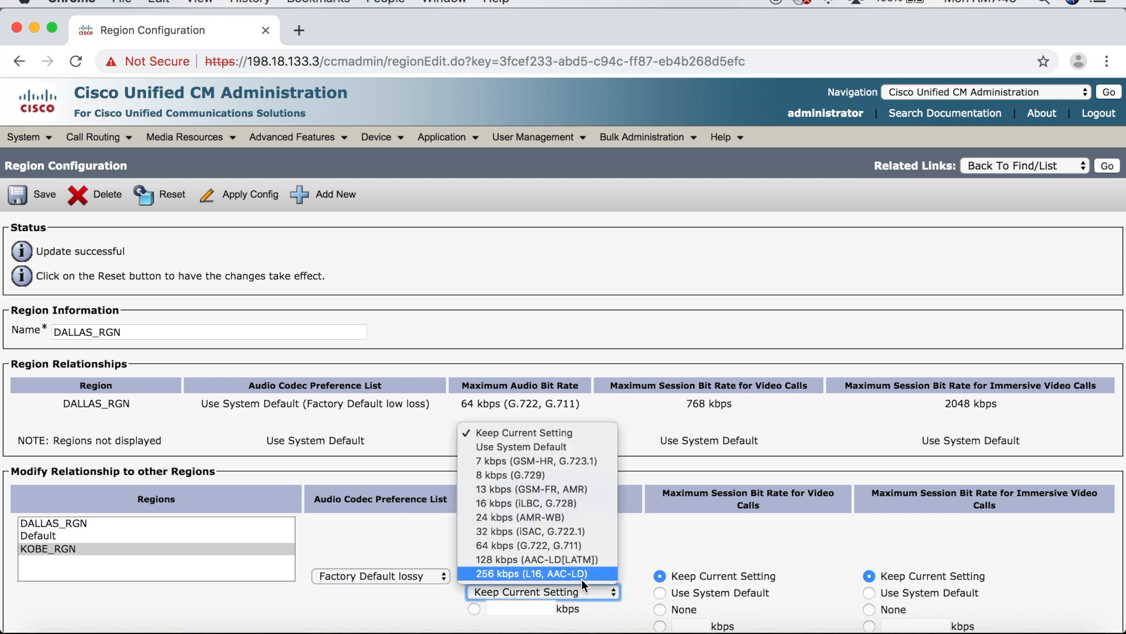
left_click(583, 474)
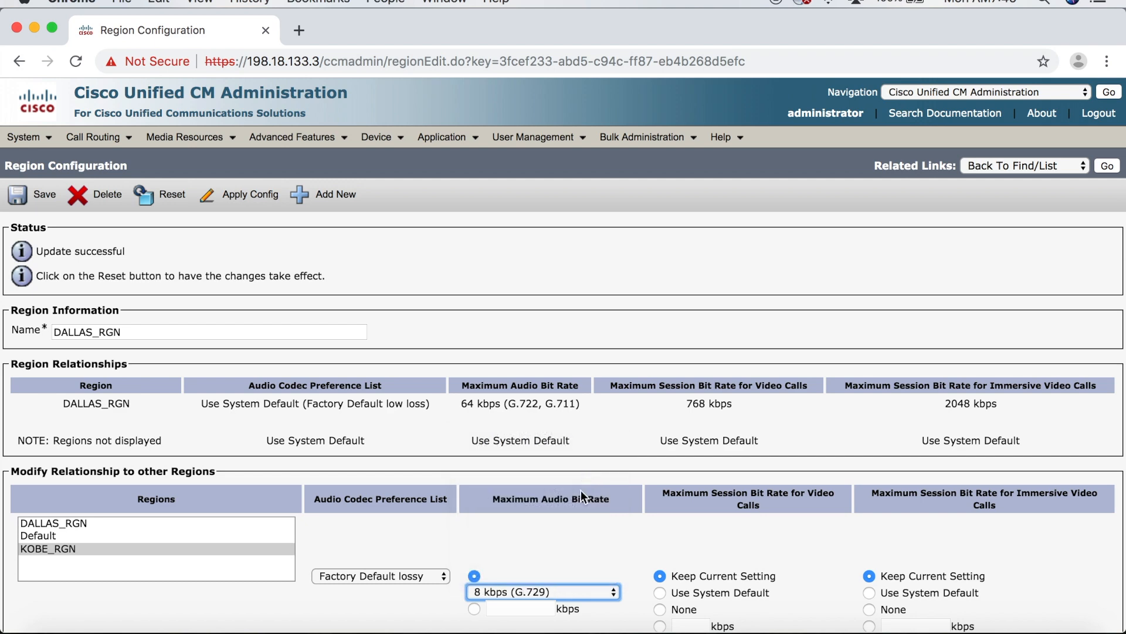
Limit both video and immersive video session bit rates between DALLAS_RGN and KOBE_RGN to 384 kbps, and save the region.
scroll(591, 548, "down", 3)
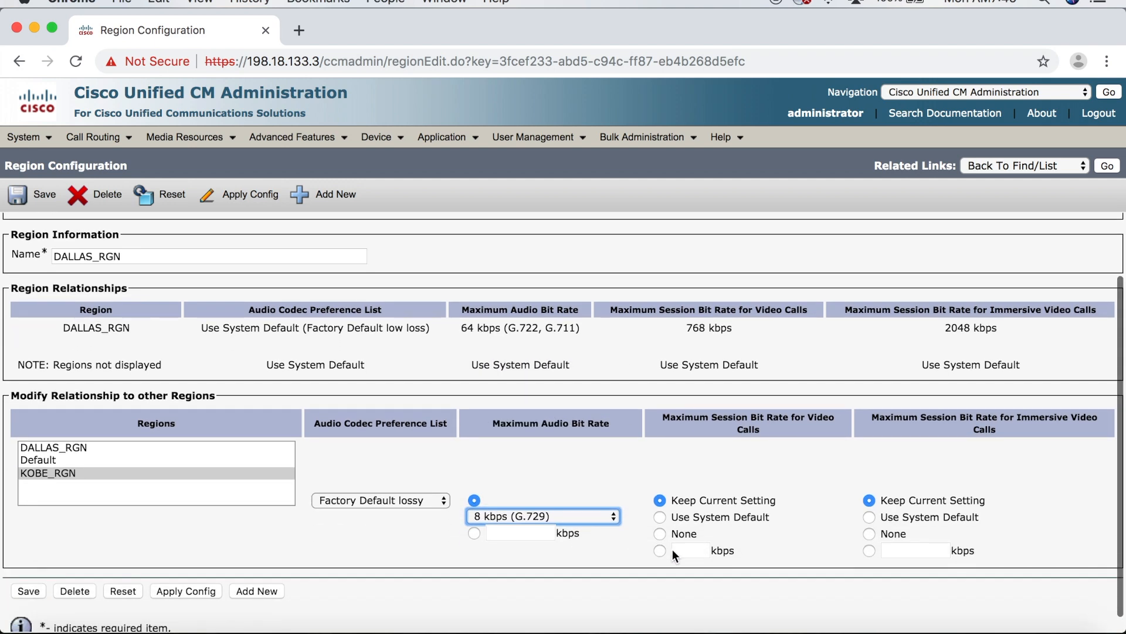
left_click(661, 551)
left_click(683, 550)
type("3")
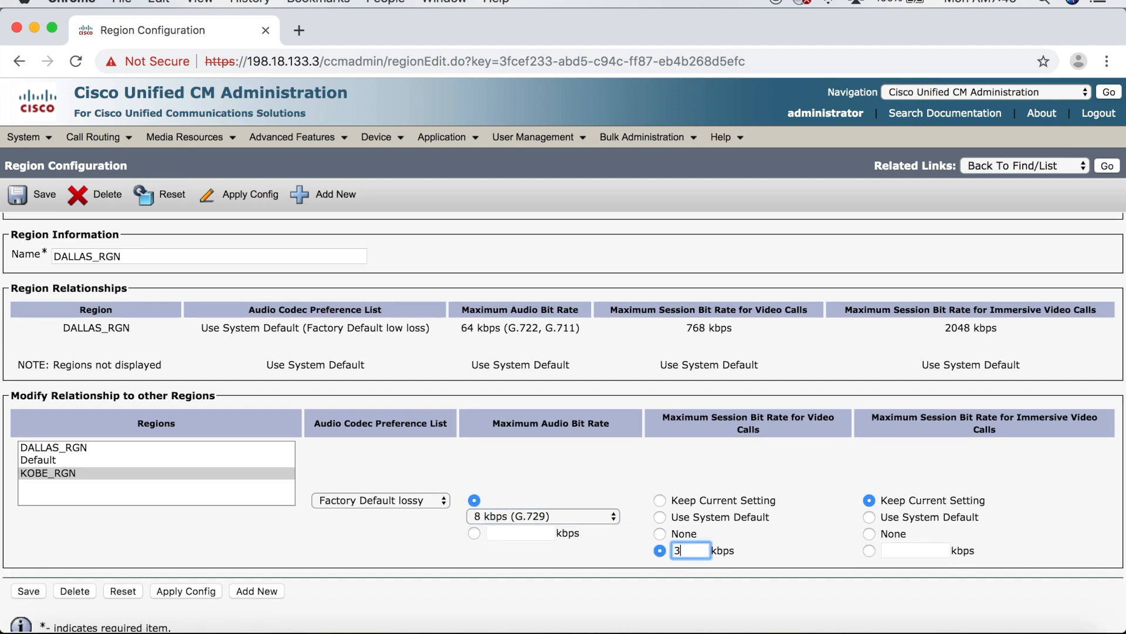
type("84")
left_click(868, 551)
left_click(905, 550)
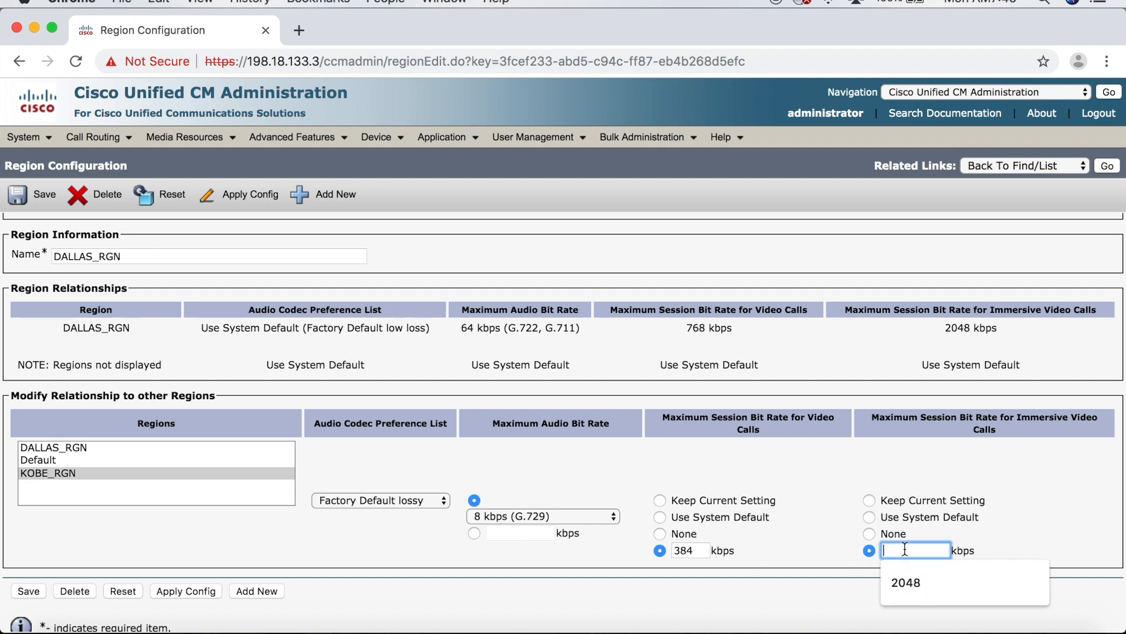
type("384")
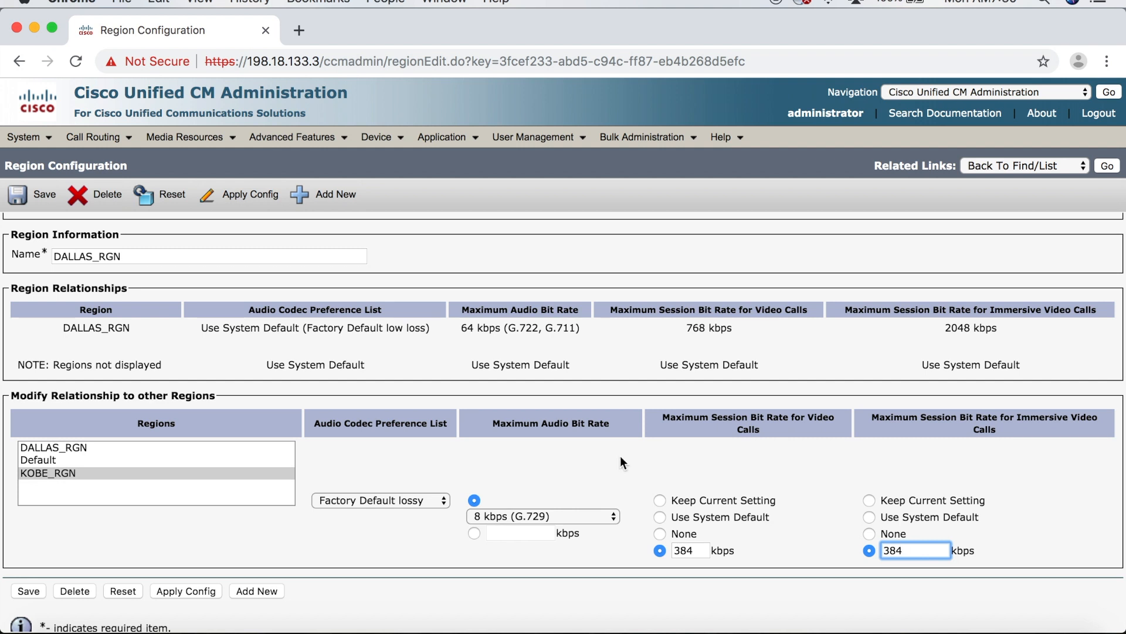
left_click(40, 198)
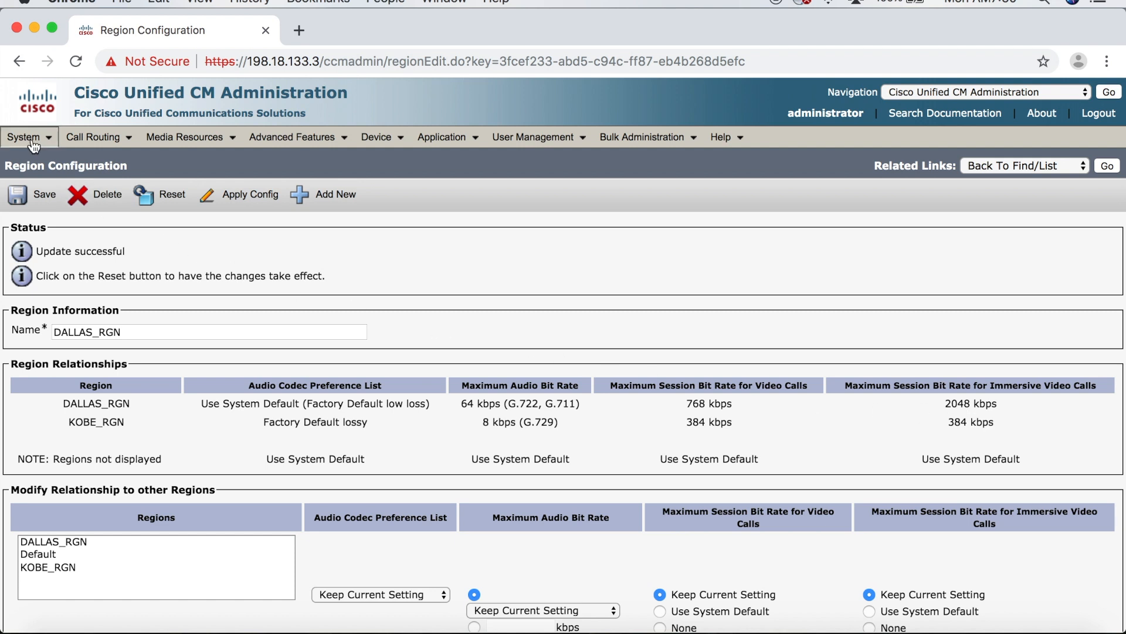
Open the Find and List Locations page.
mouse_move(26, 138)
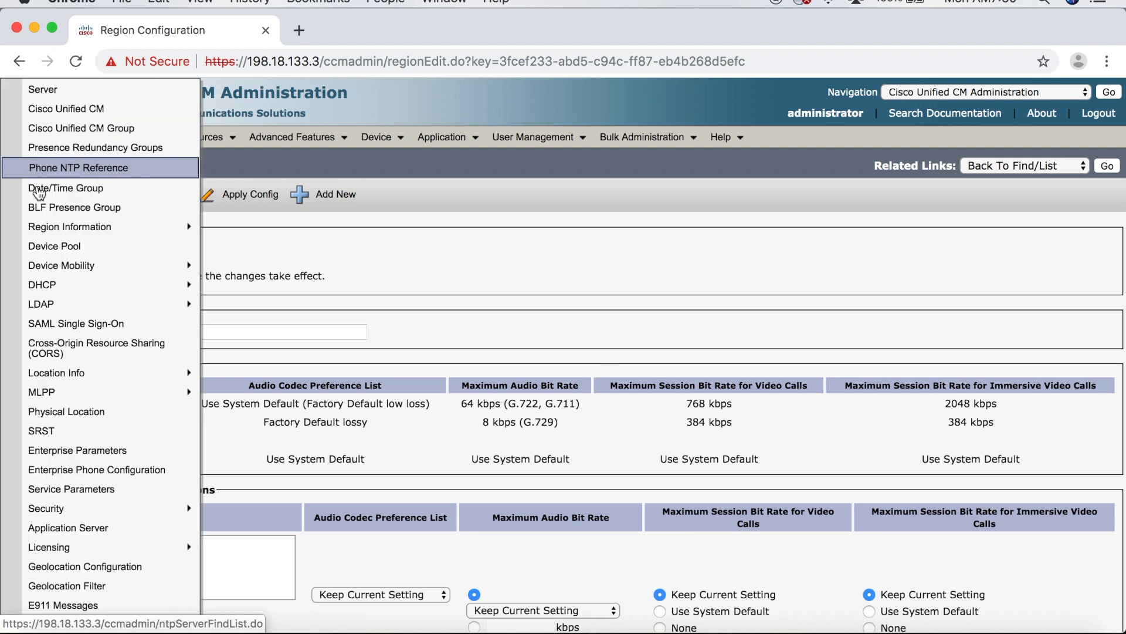
mouse_move(71, 373)
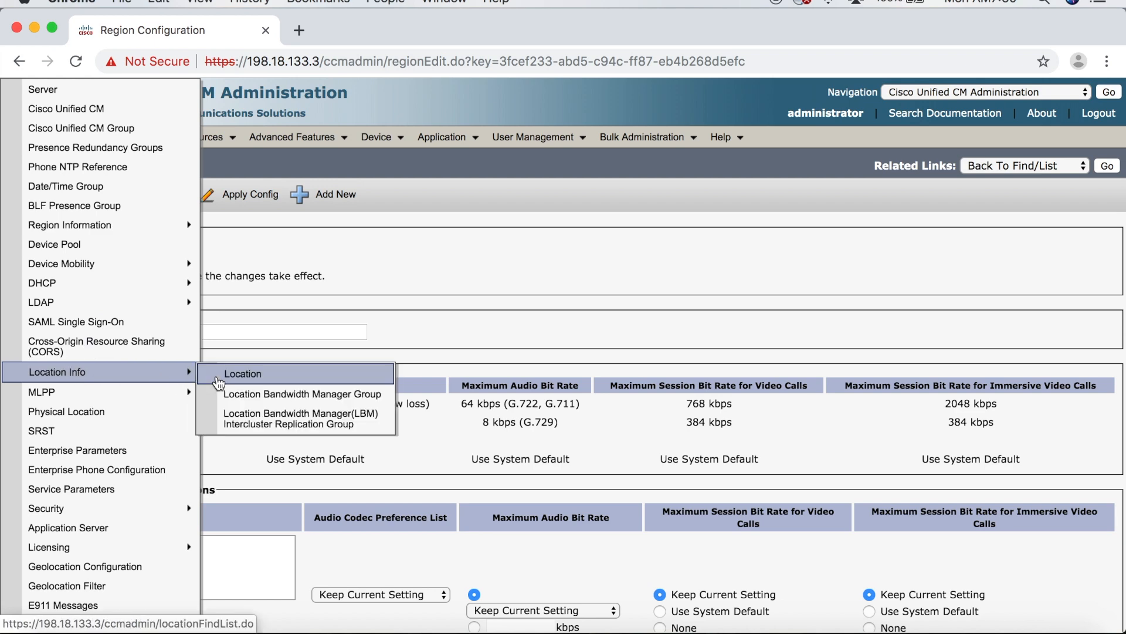
left_click(244, 373)
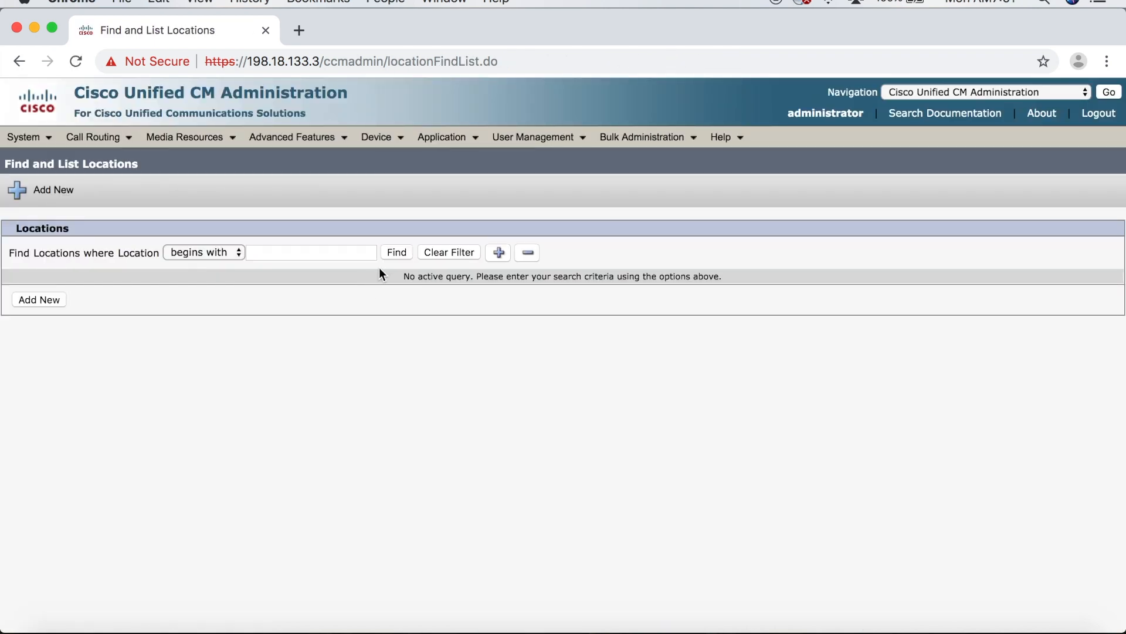
Add a location named KOBE_LOC linked to Hub_None, keeping the default weight and bandwidth settings, and save it.
left_click(395, 254)
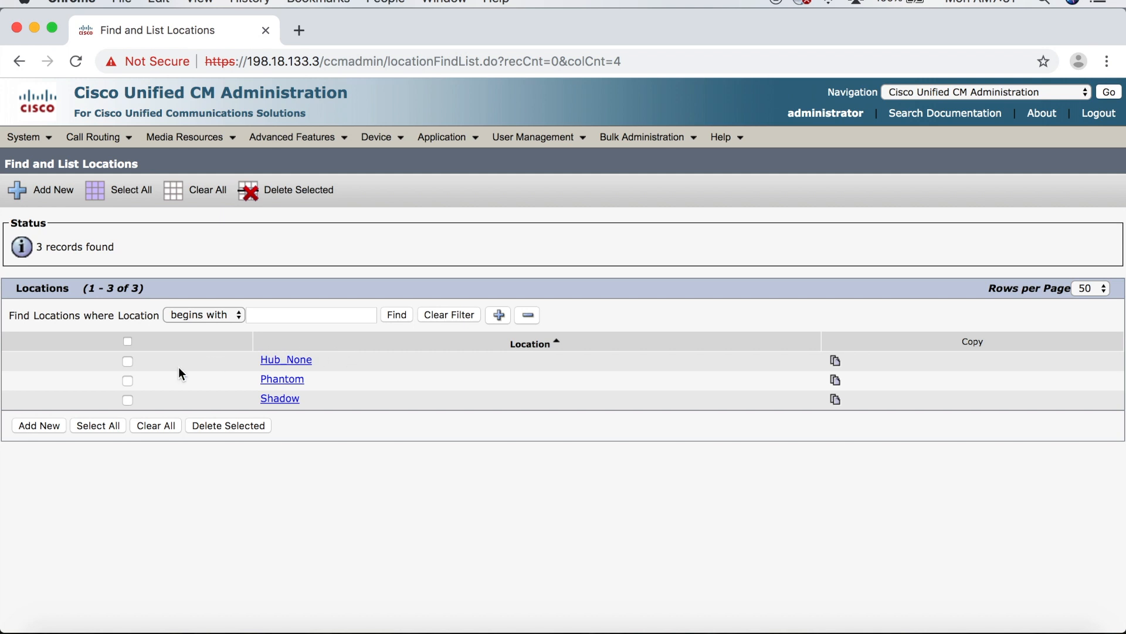
left_click(44, 428)
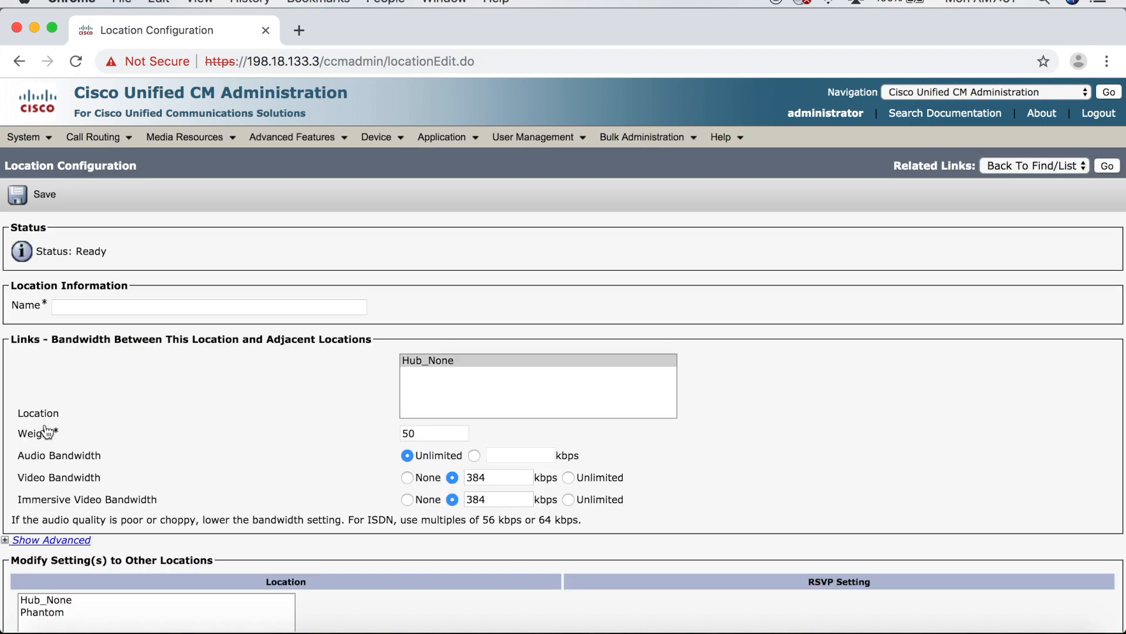
left_click(115, 307)
type("KO")
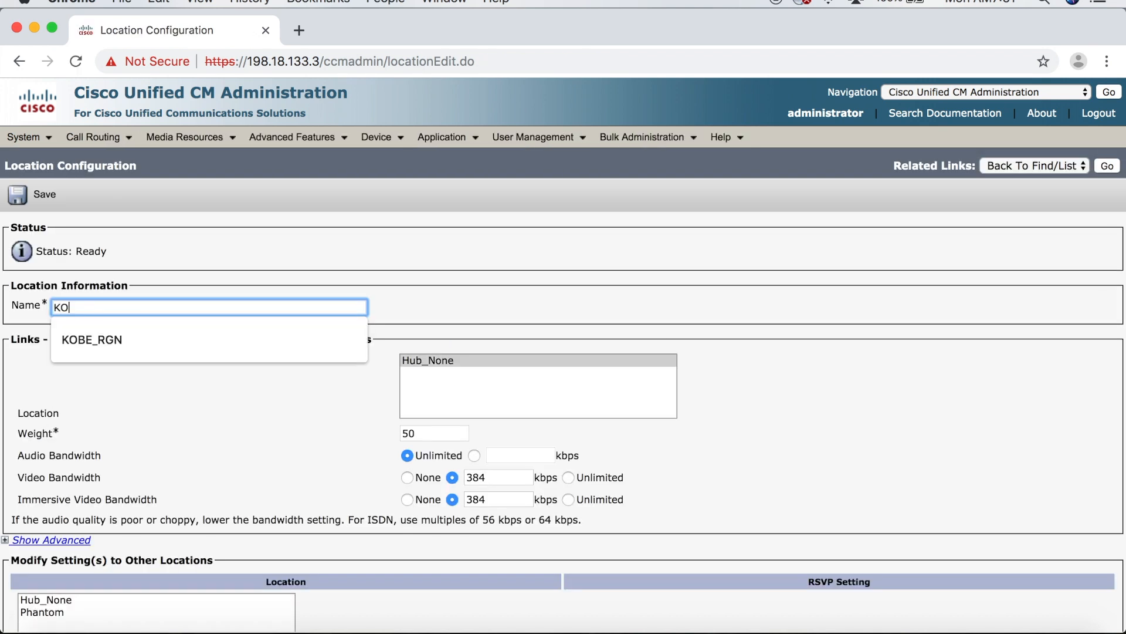
type("BE_LOC")
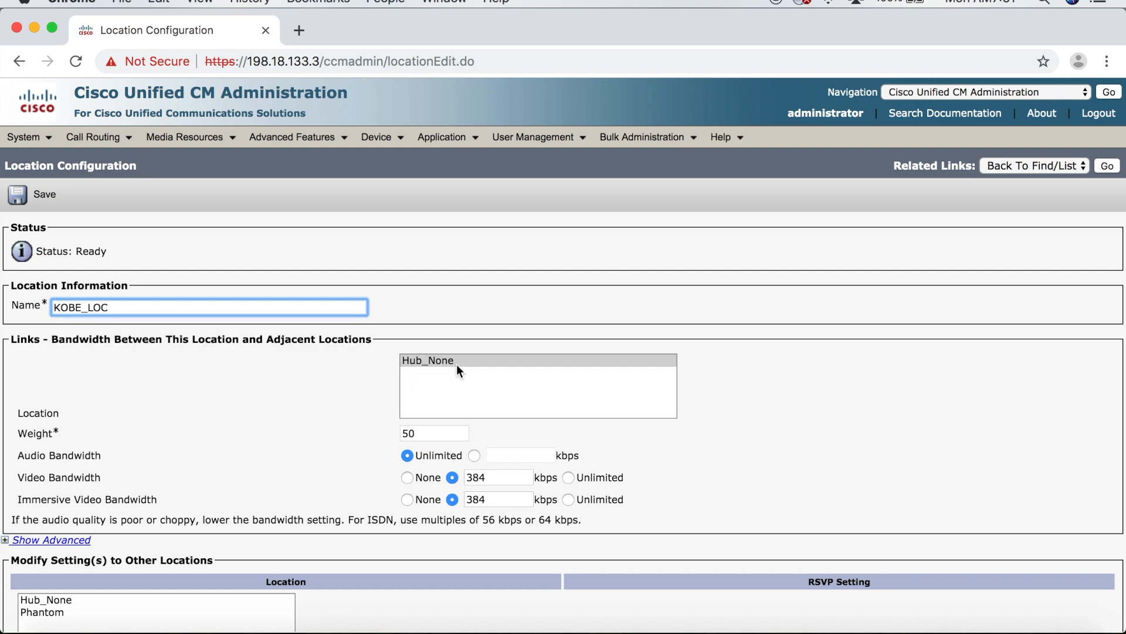
left_click(439, 363)
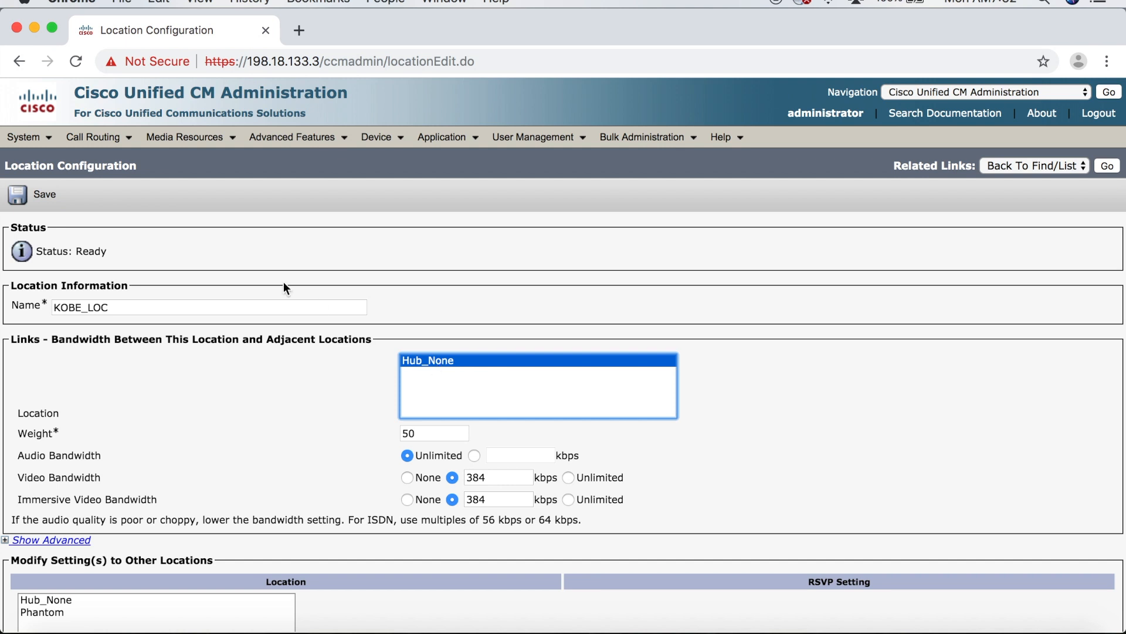
left_click(44, 196)
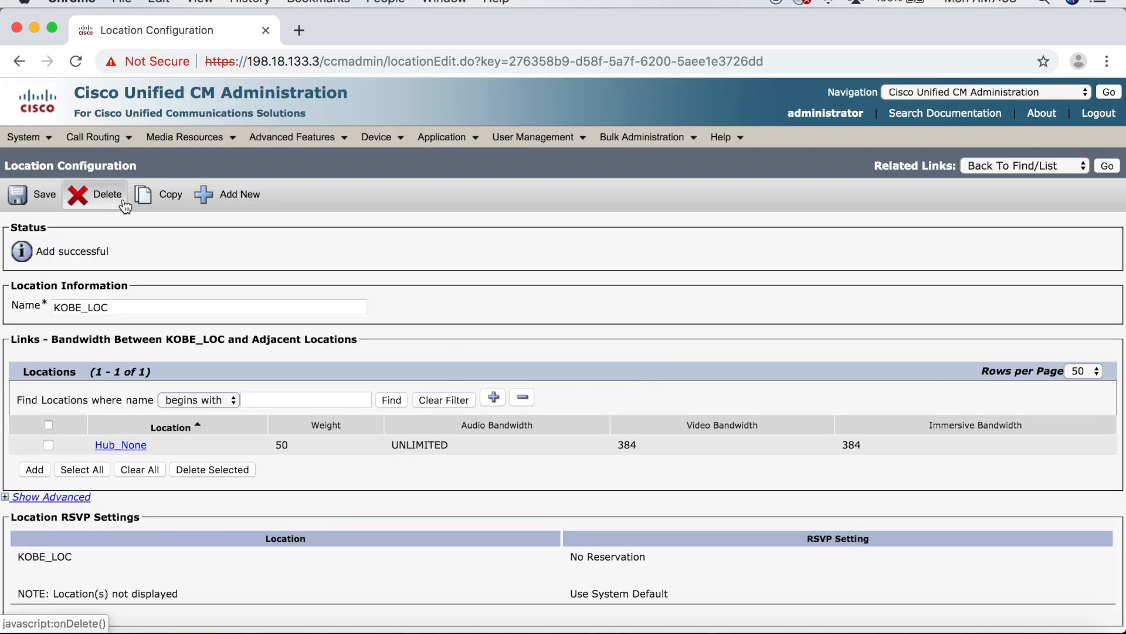
Start a new location named DALLAS_LOC and select KOBE_LOC as its adjacent location.
left_click(223, 197)
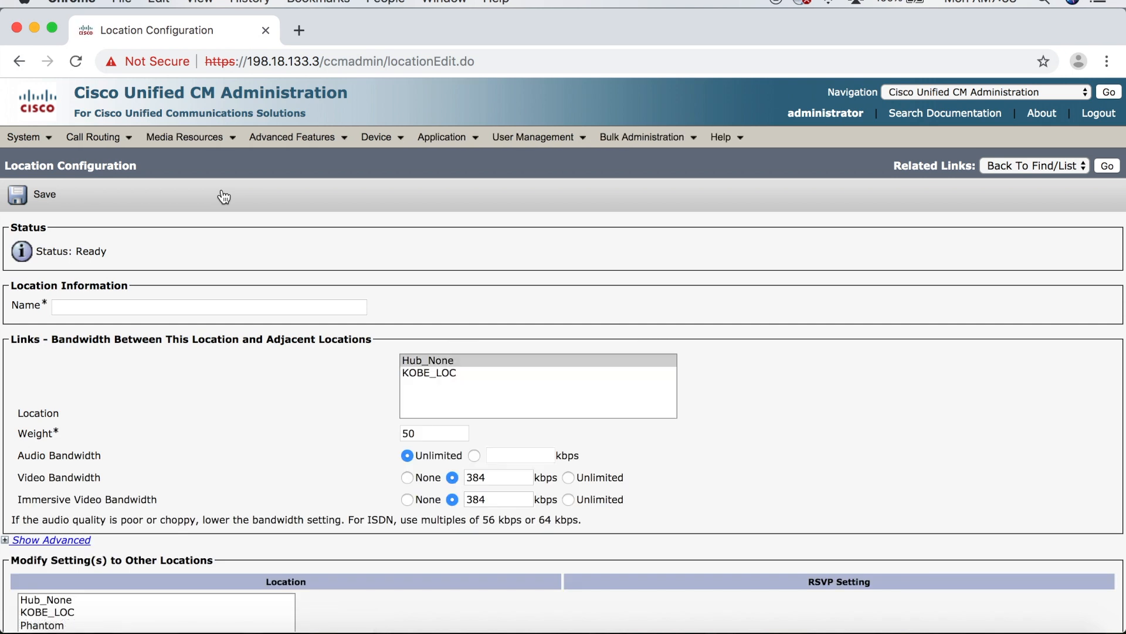
left_click(113, 304)
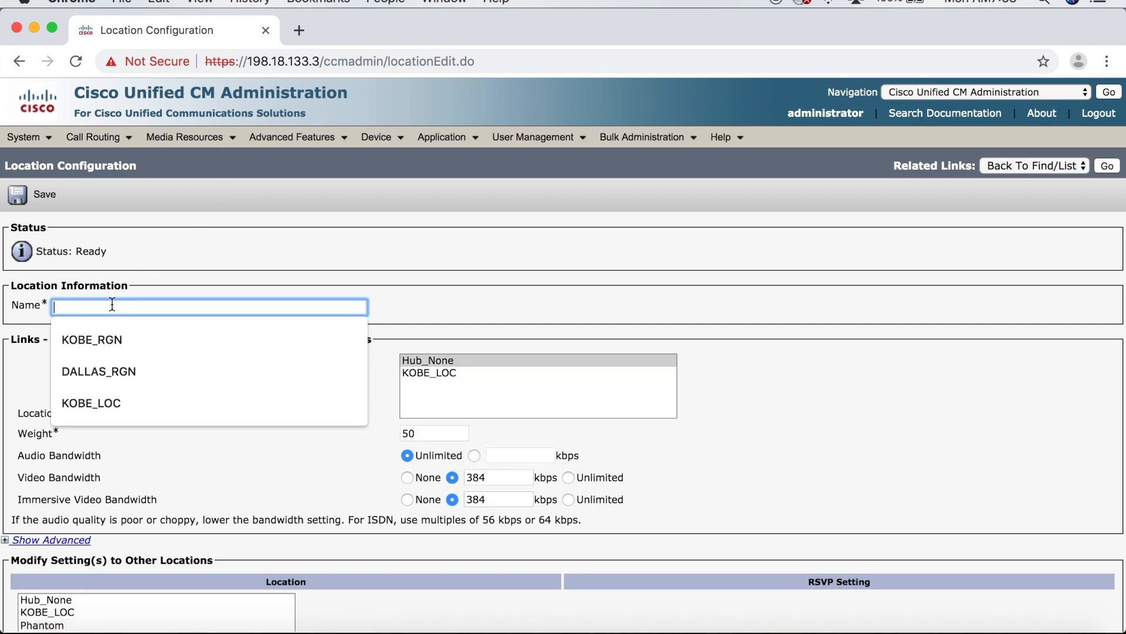
type("DALLAS_")
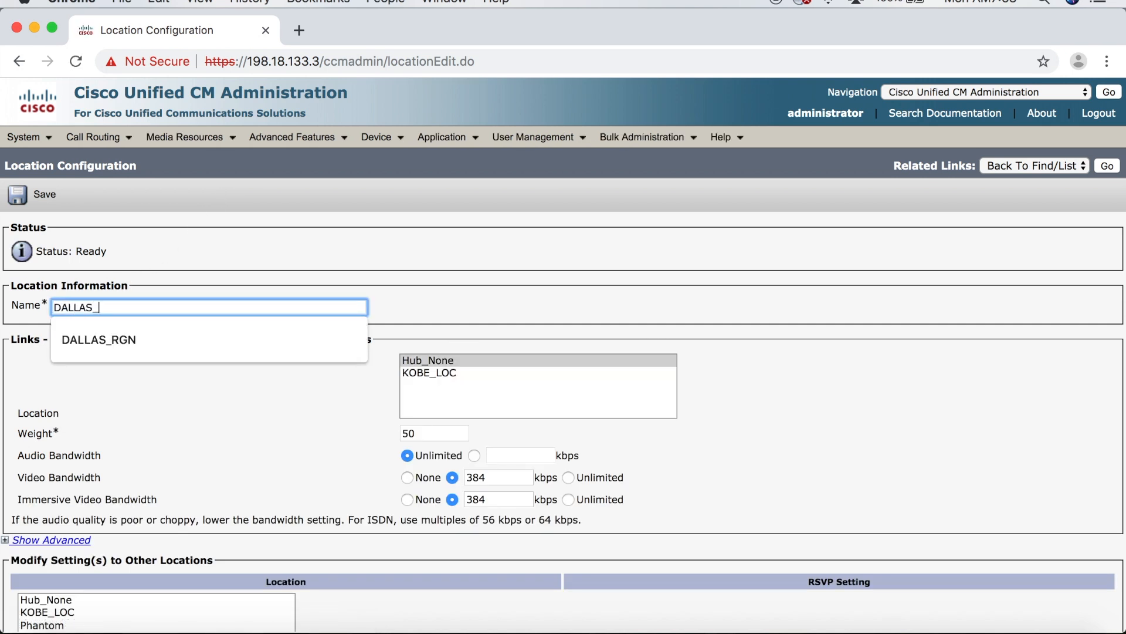
type("LOC")
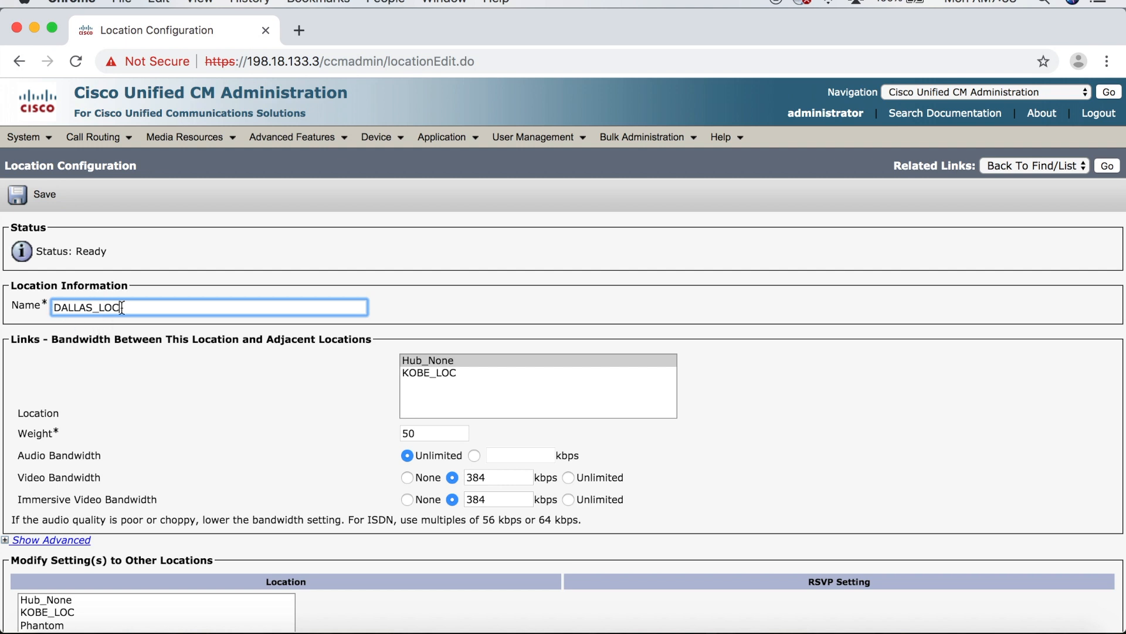
left_click(451, 375)
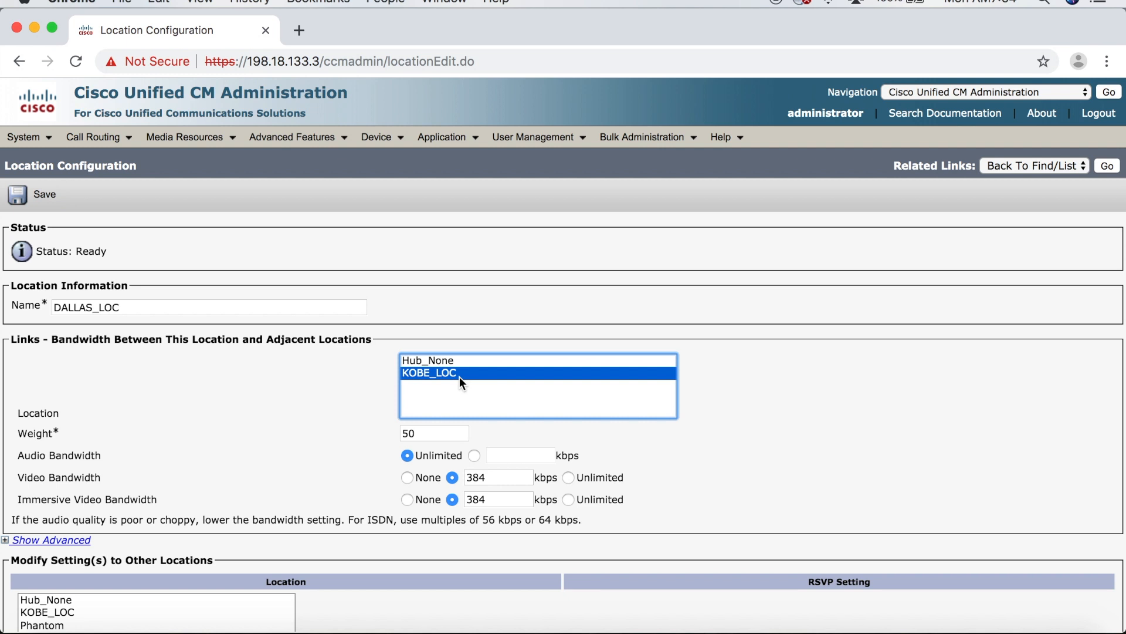
Limit the DALLAS_LOC link to KOBE_LOC to 1024 kbps audio, 2048 kbps video and 2048 kbps immersive video, and save the location.
scroll(459, 377, "down", 3)
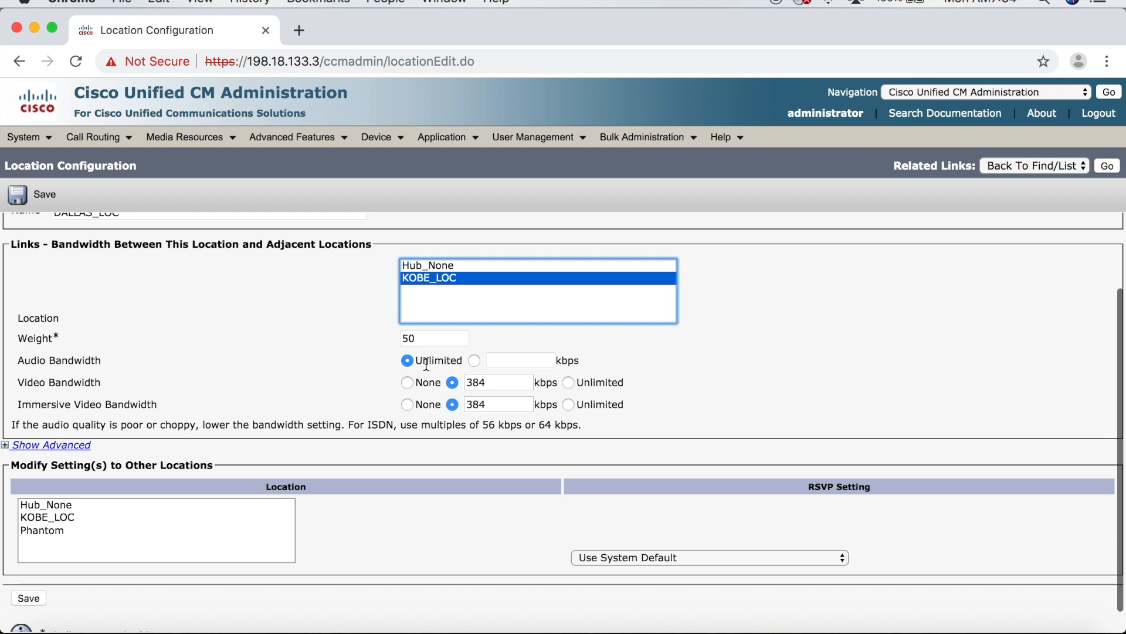
left_click(474, 360)
left_click(502, 361)
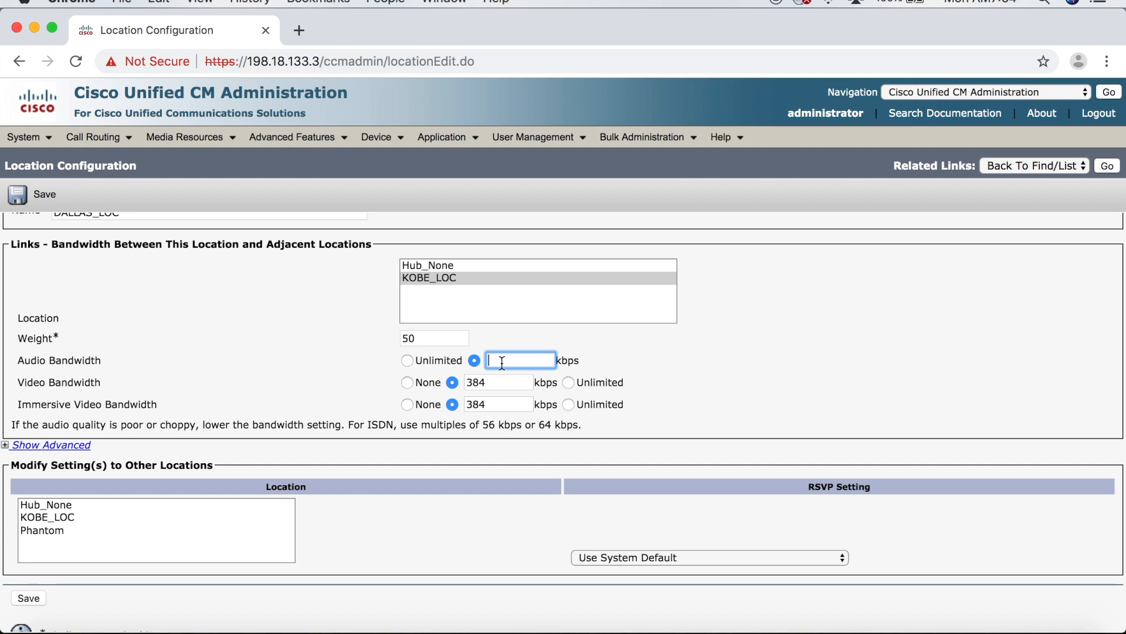
type("102")
type("4")
left_click_drag(487, 383, 468, 382)
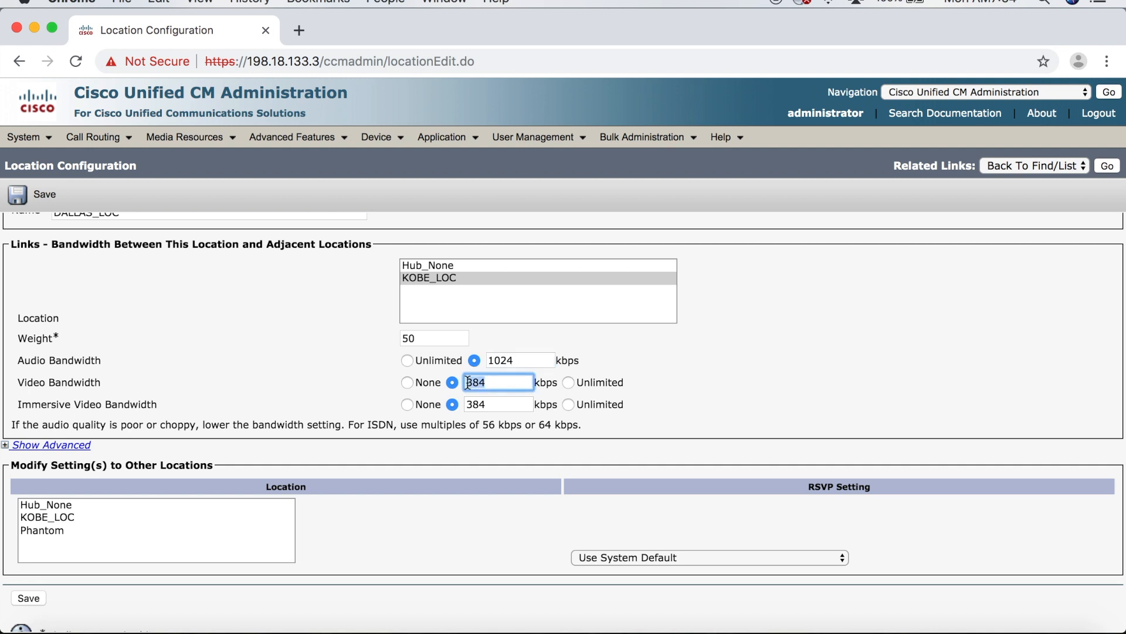
type("2048")
left_click_drag(488, 404, 465, 404)
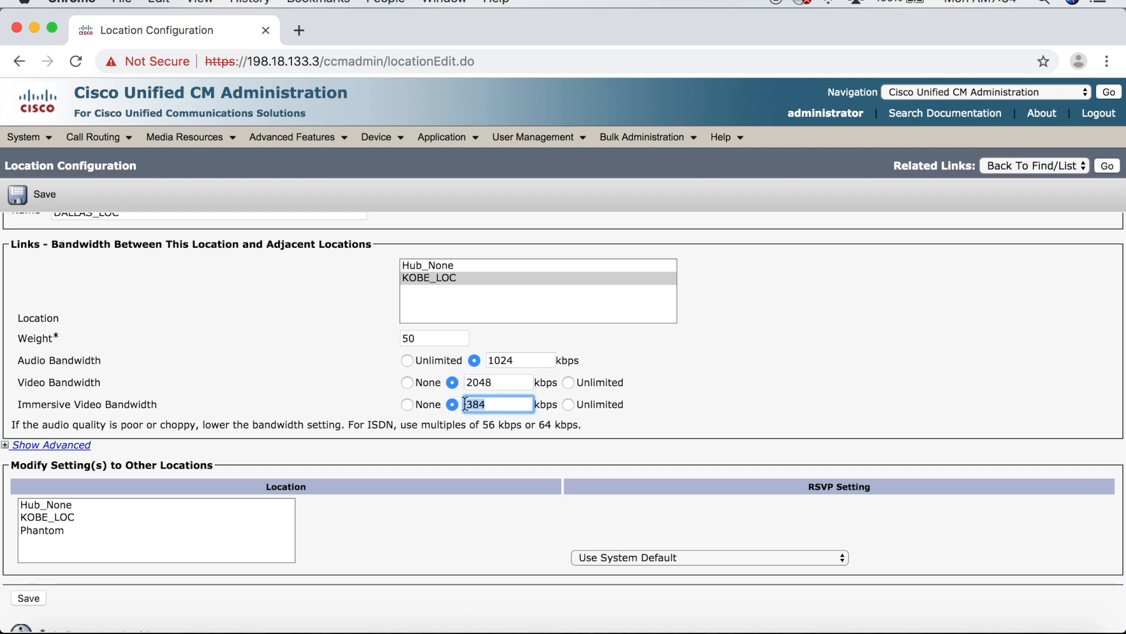
type("2048")
left_click(46, 197)
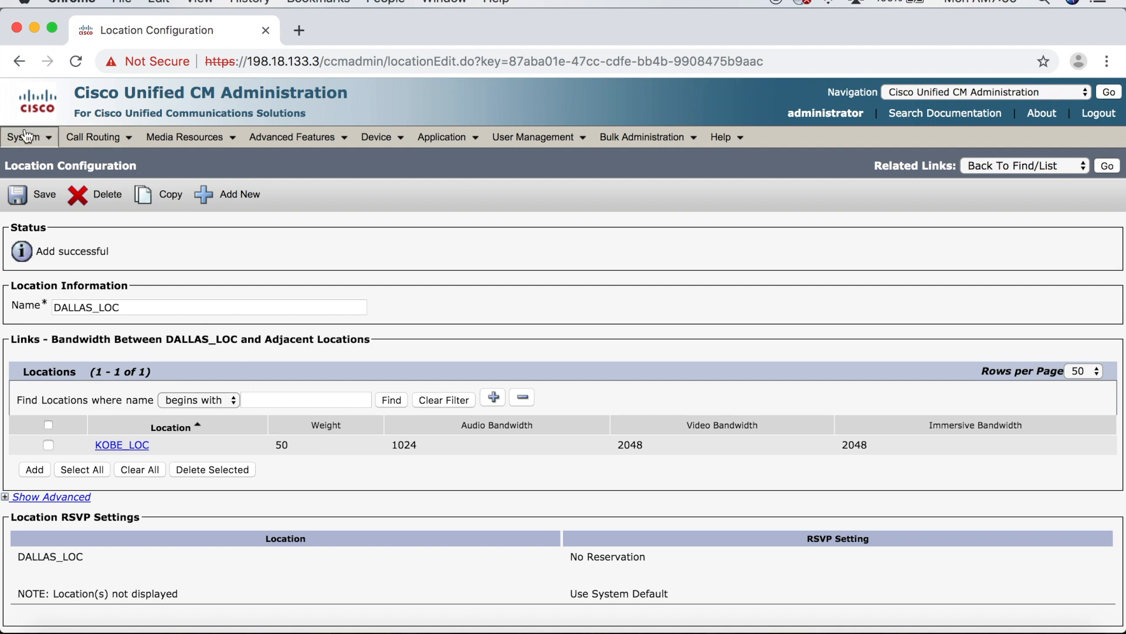
Start a new device pool named KOBE_DP with CM_1 as its Cisco Unified Communications Manager Group.
mouse_move(25, 138)
left_click(32, 246)
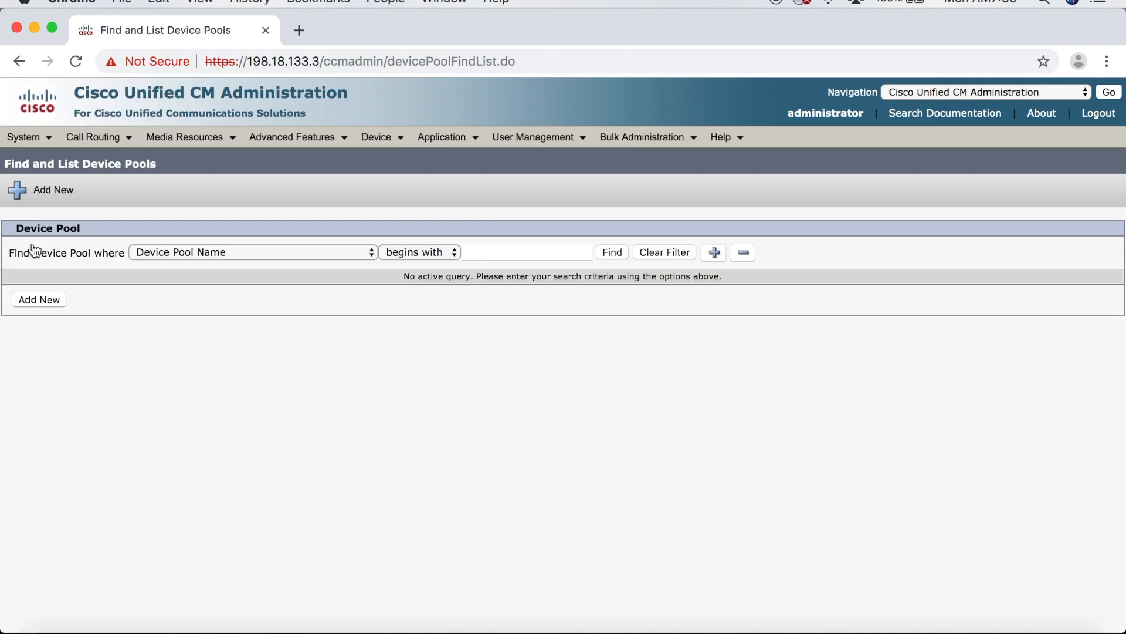
left_click(31, 302)
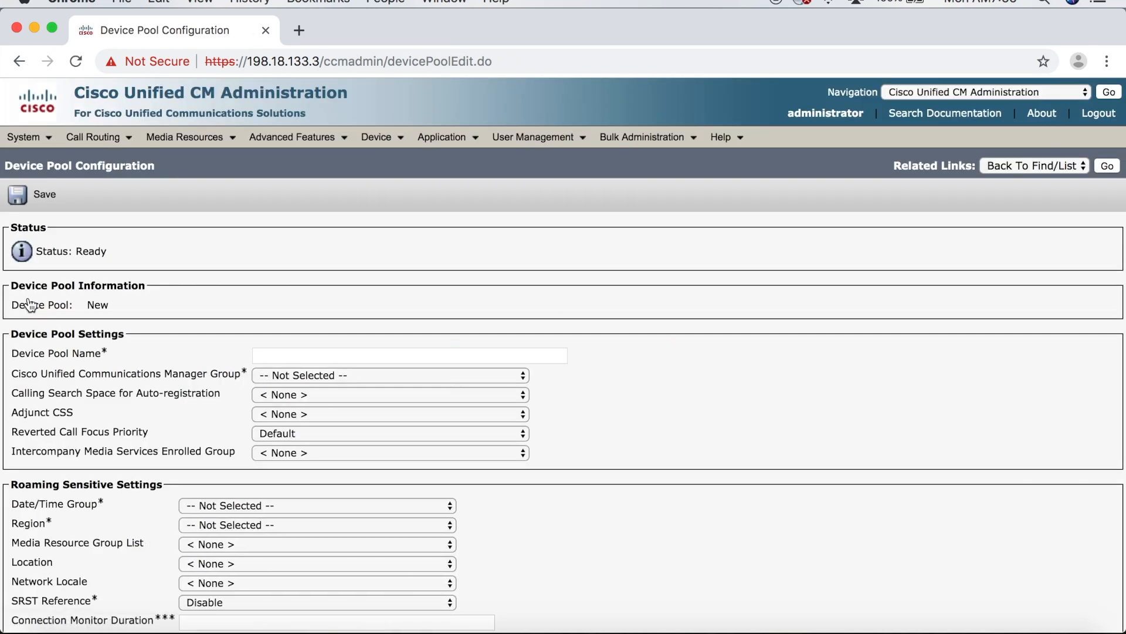
left_click(278, 357)
type("KOBE_DP")
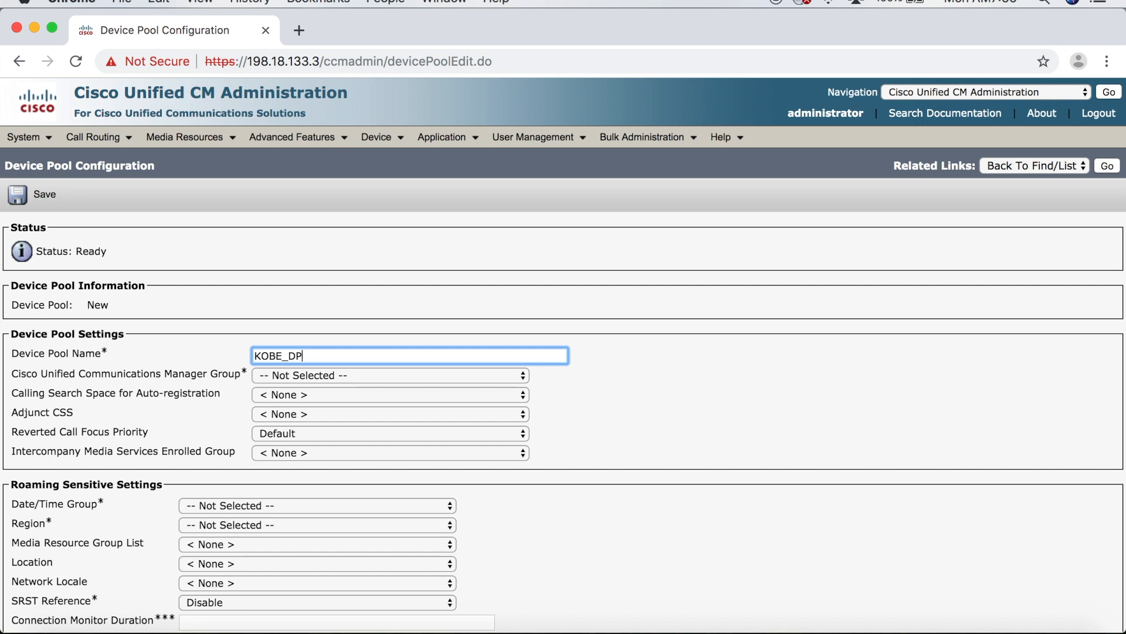
left_click(319, 376)
left_click(315, 389)
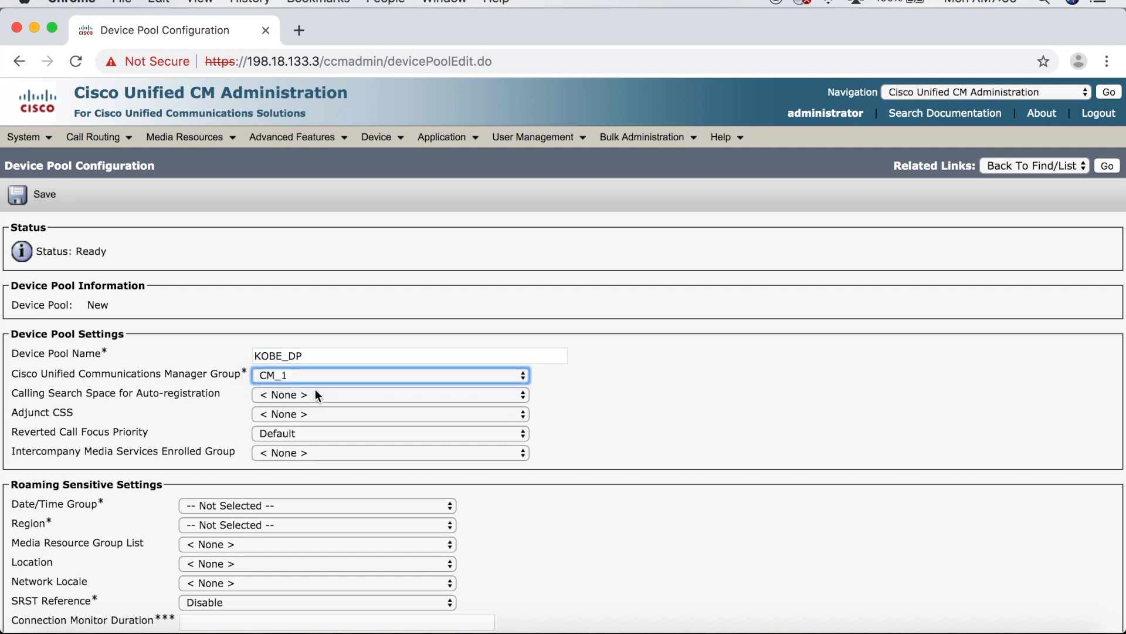
Assign KOBE_DP the RCD_Time date/time group, the KOBE_RGN region and the KOBE_LOC location, and save the device pool.
left_click(250, 504)
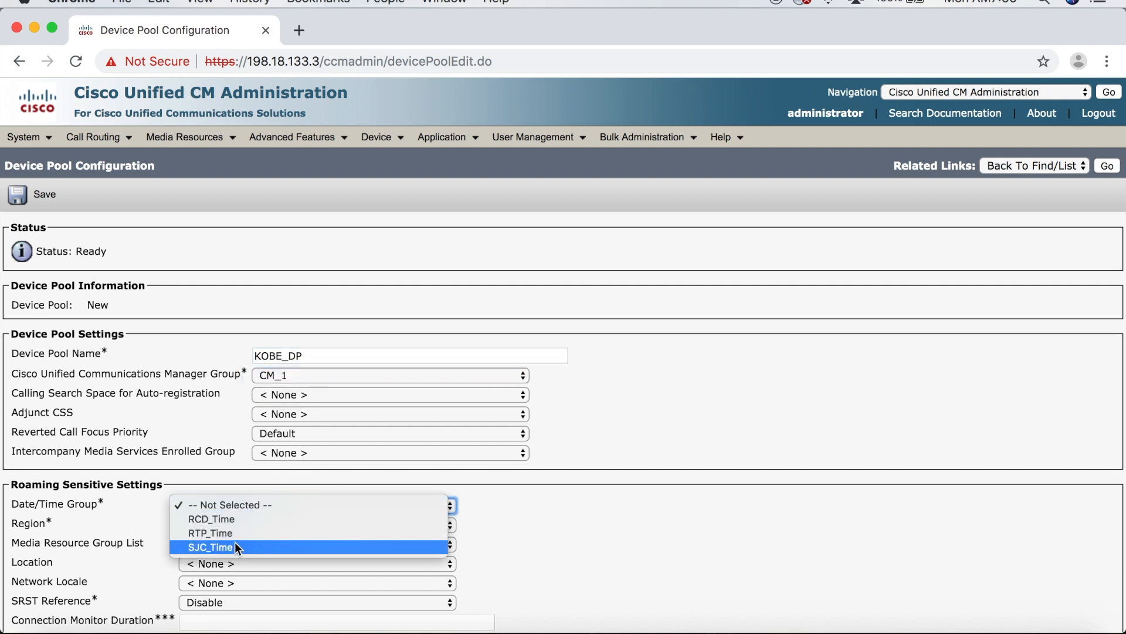
left_click(252, 520)
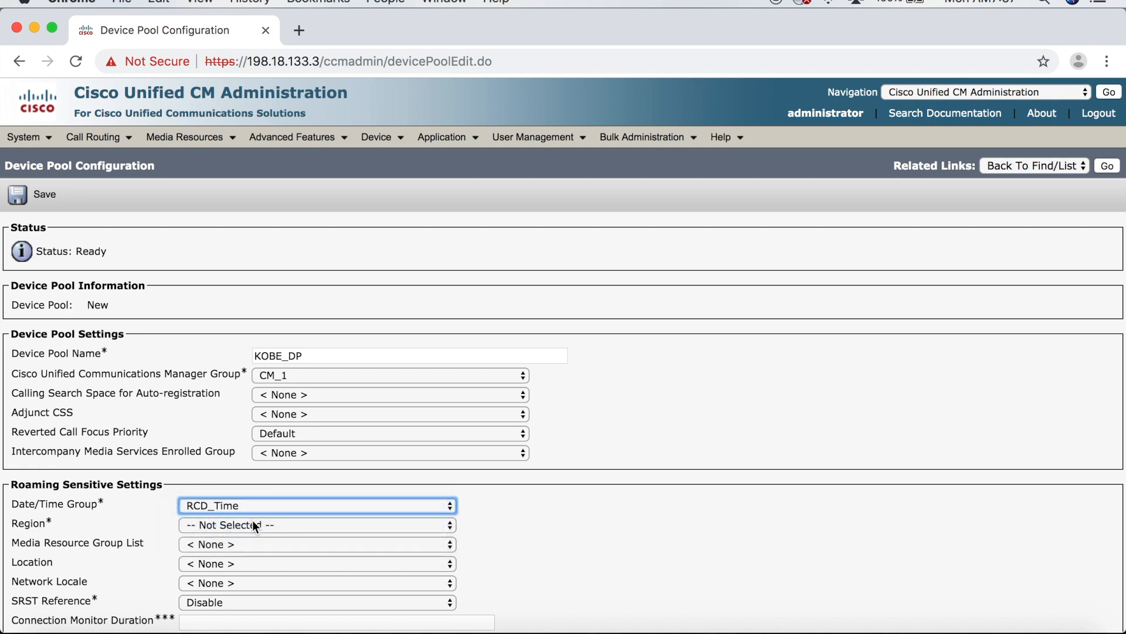
left_click(253, 520)
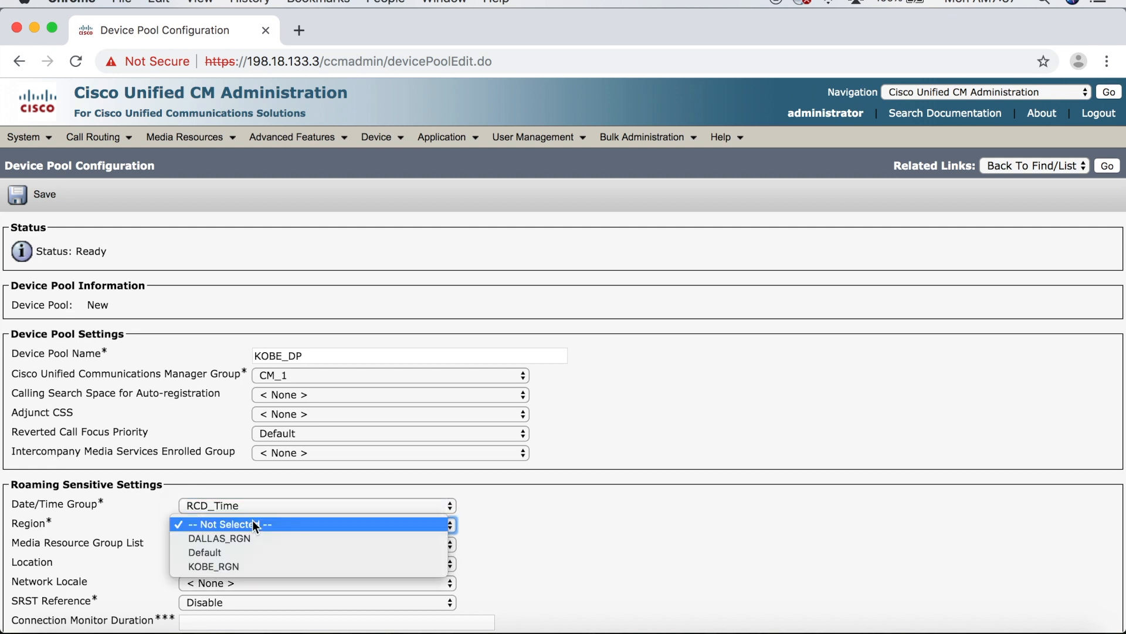
left_click(239, 565)
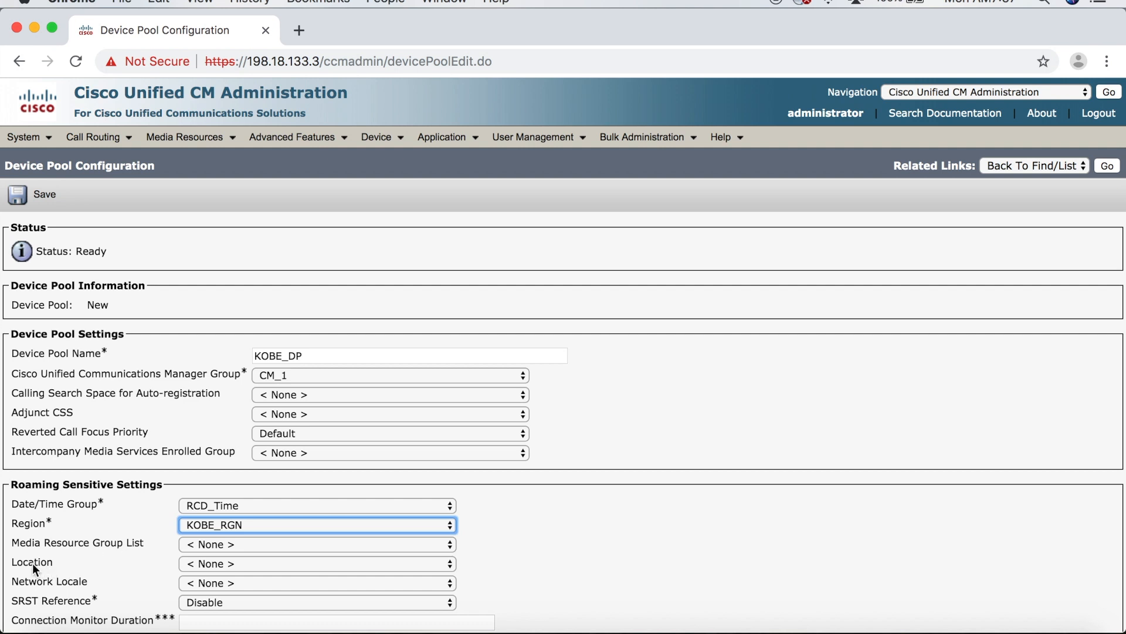
left_click(234, 564)
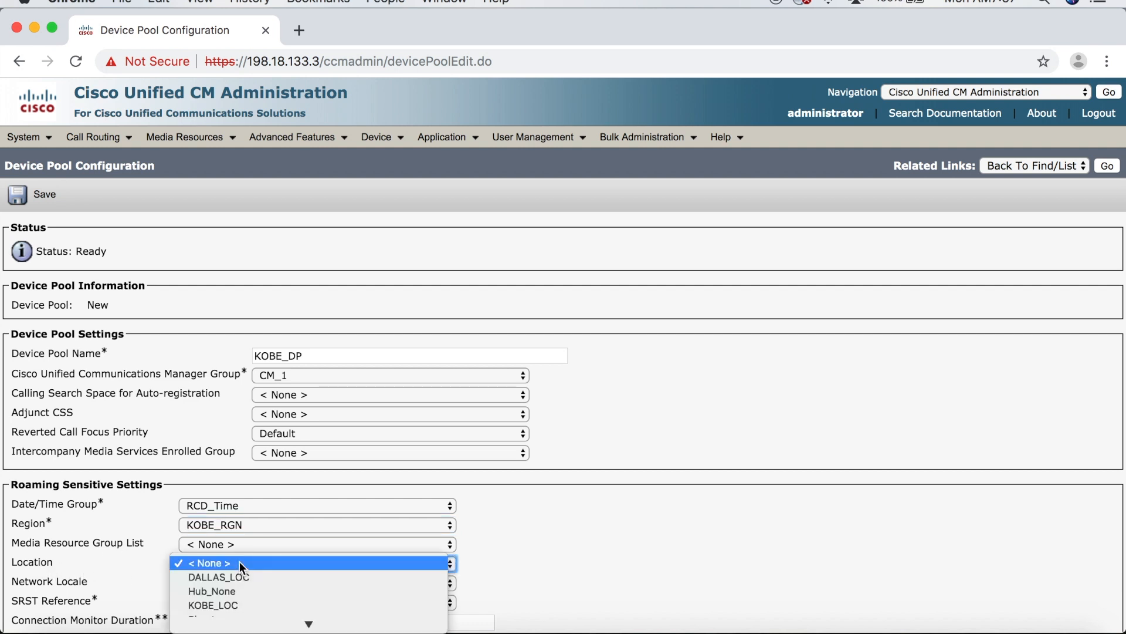
scroll(239, 561, "down", 2)
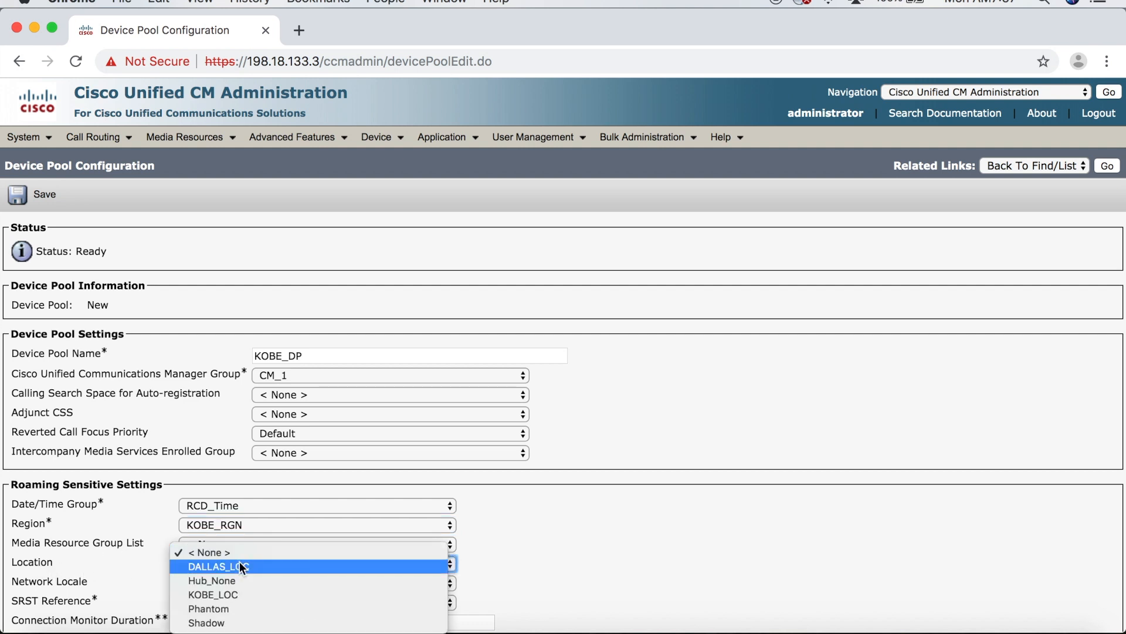
left_click(243, 596)
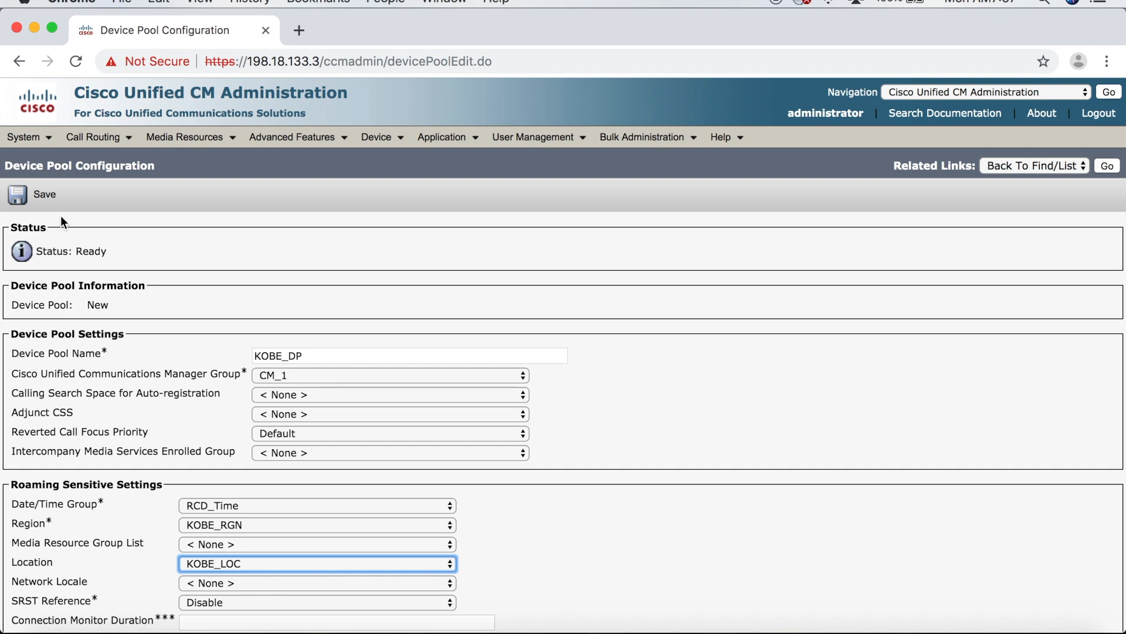
left_click(52, 198)
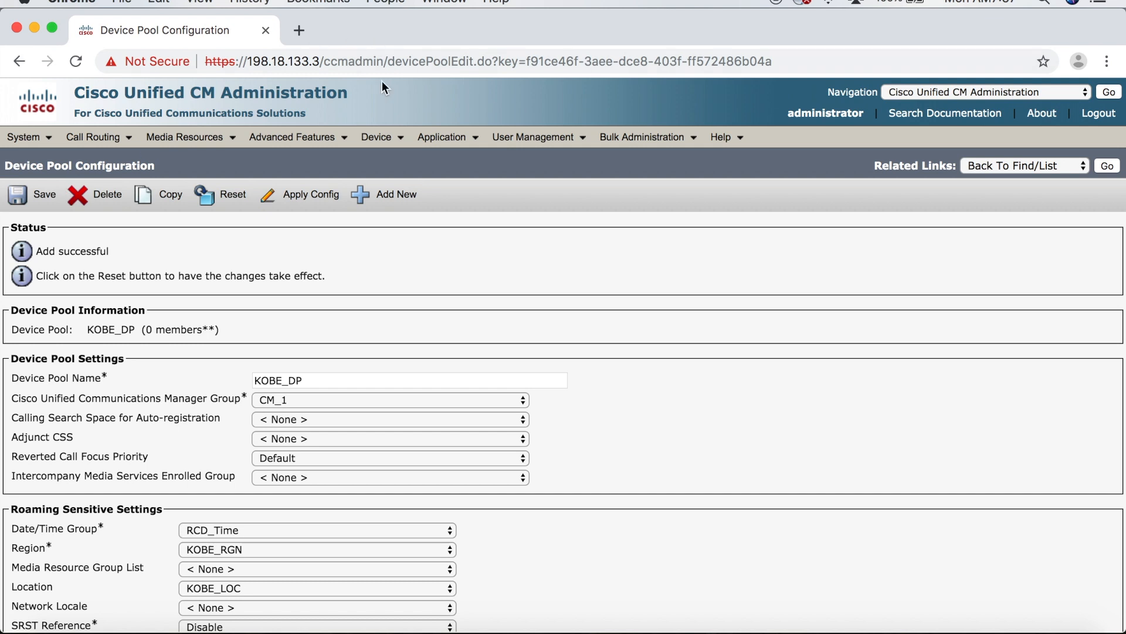
Start adding a new phone of type Cisco 9971 and continue to its configuration page.
left_click(378, 139)
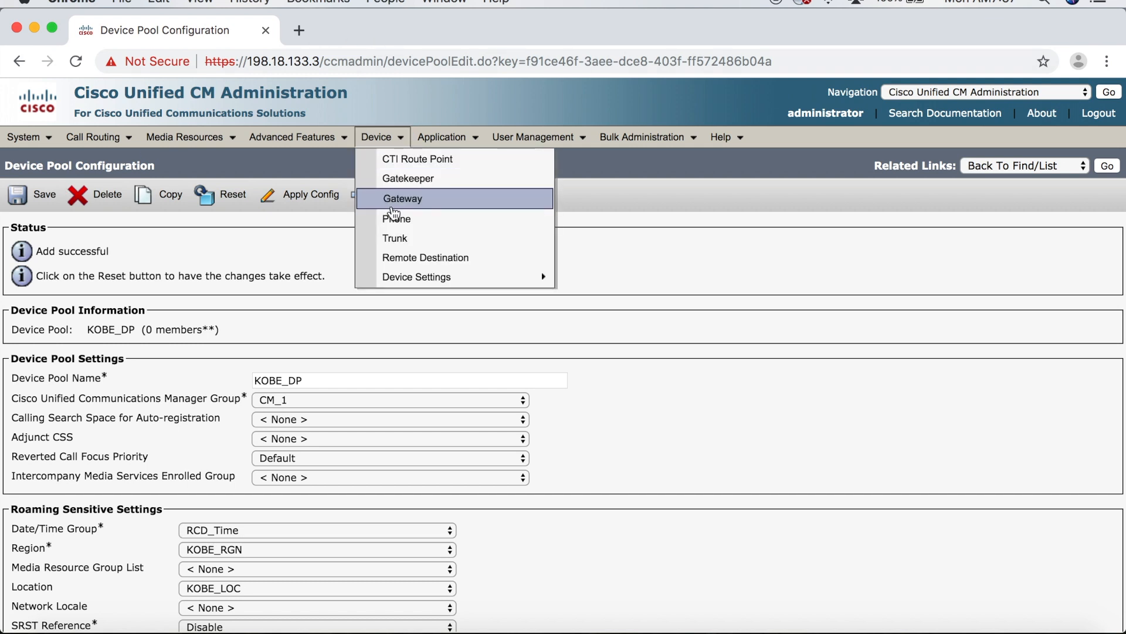
left_click(395, 218)
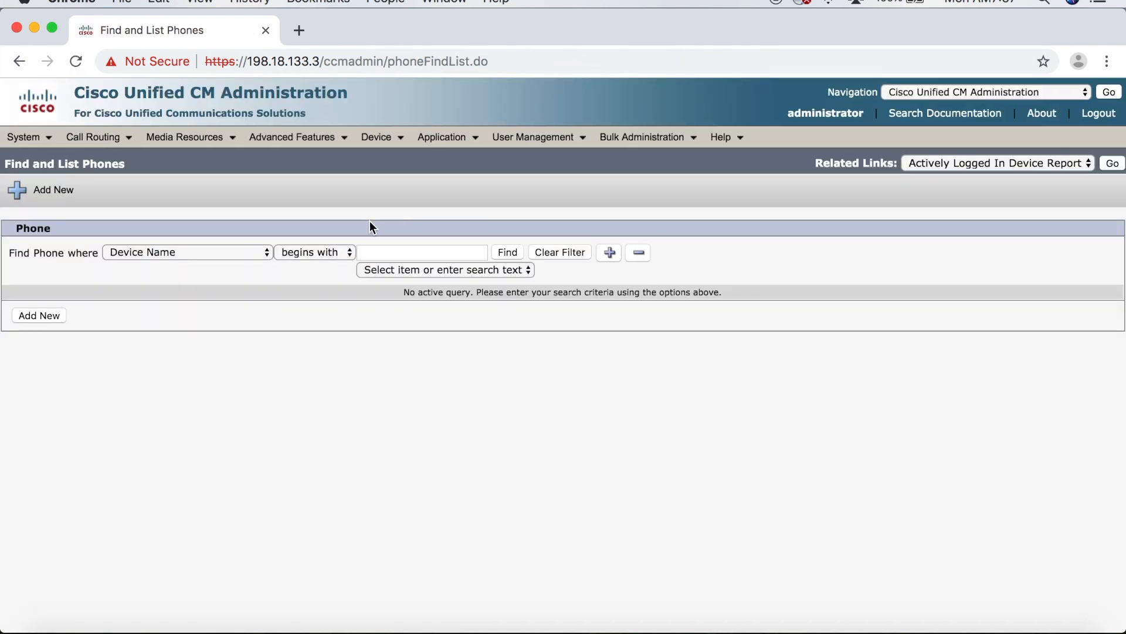
left_click(61, 311)
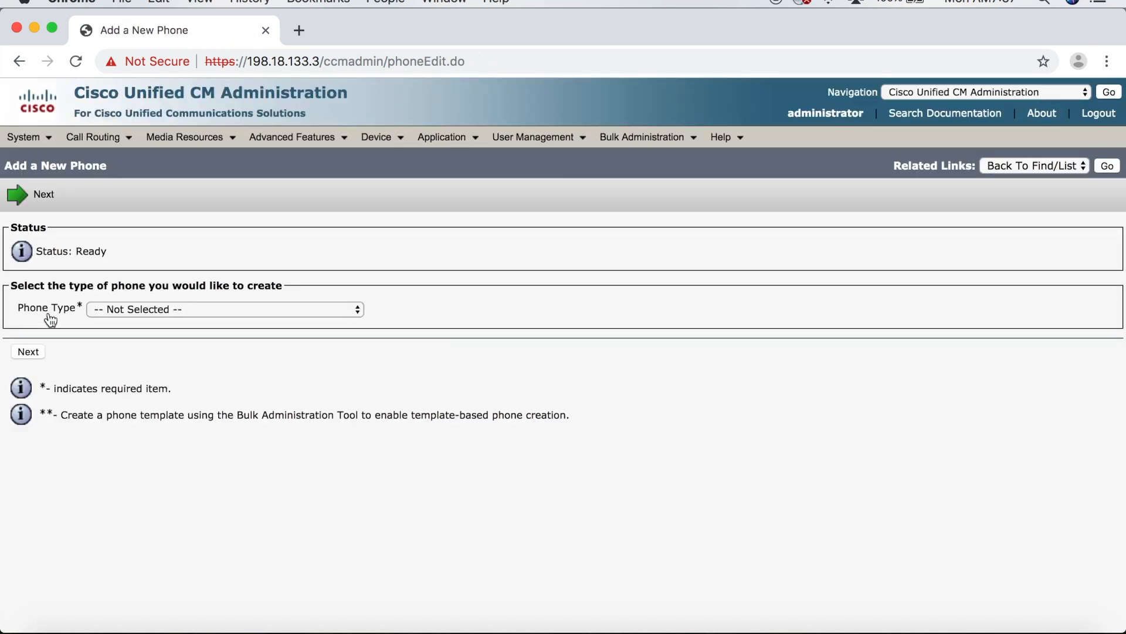
left_click(143, 308)
scroll(197, 503, "down", 10)
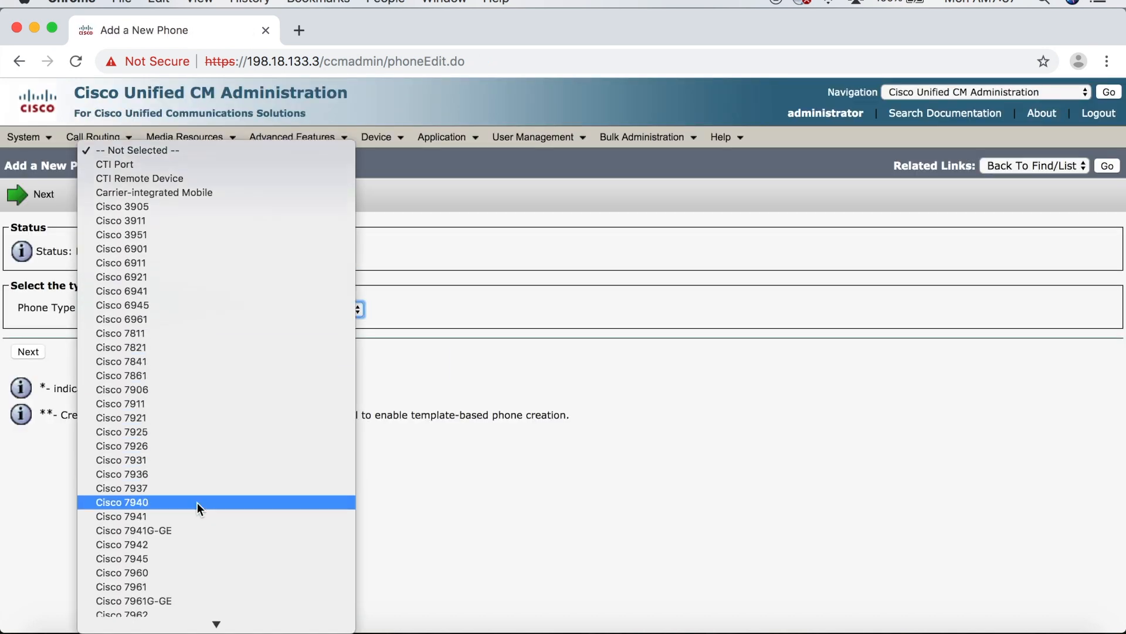
scroll(197, 503, "down", 5)
left_click(203, 328)
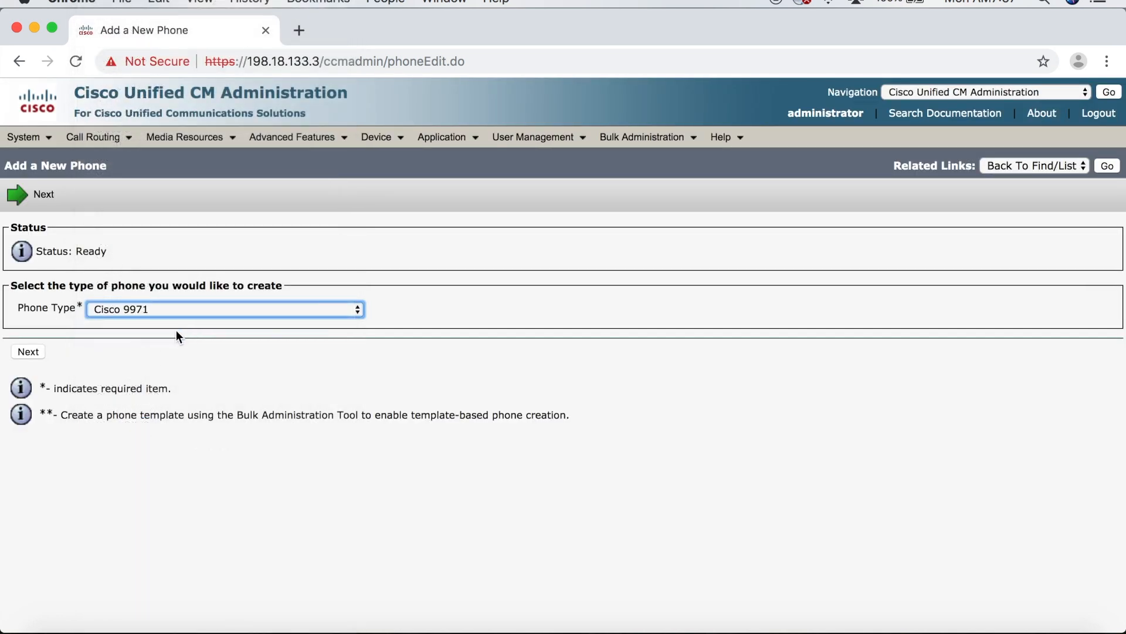
left_click(41, 352)
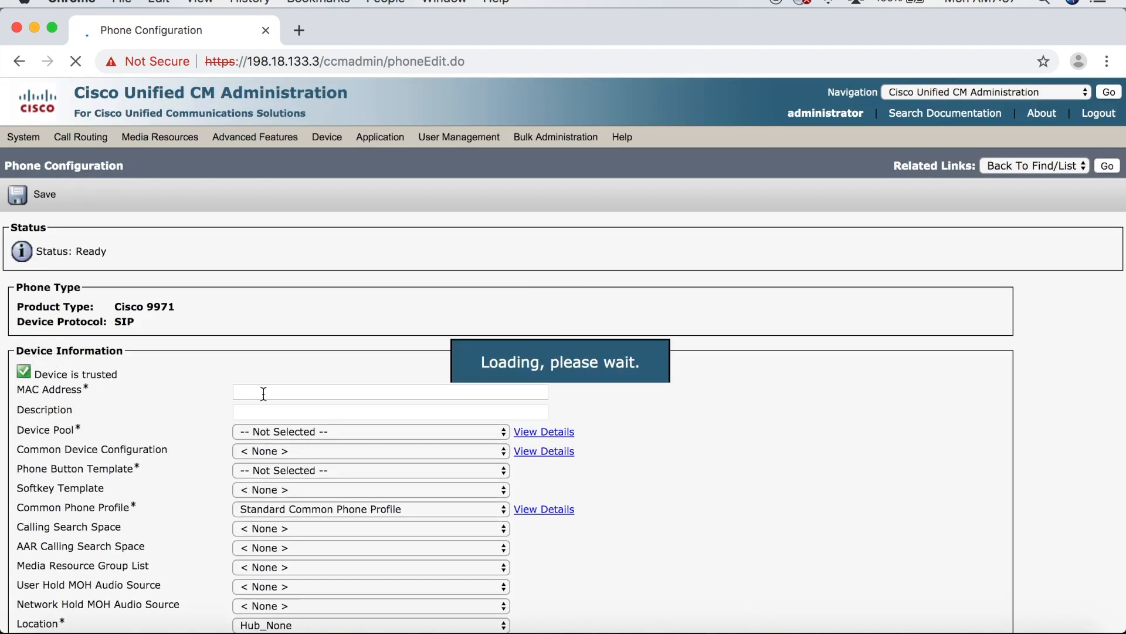
left_click(263, 393)
type("1234")
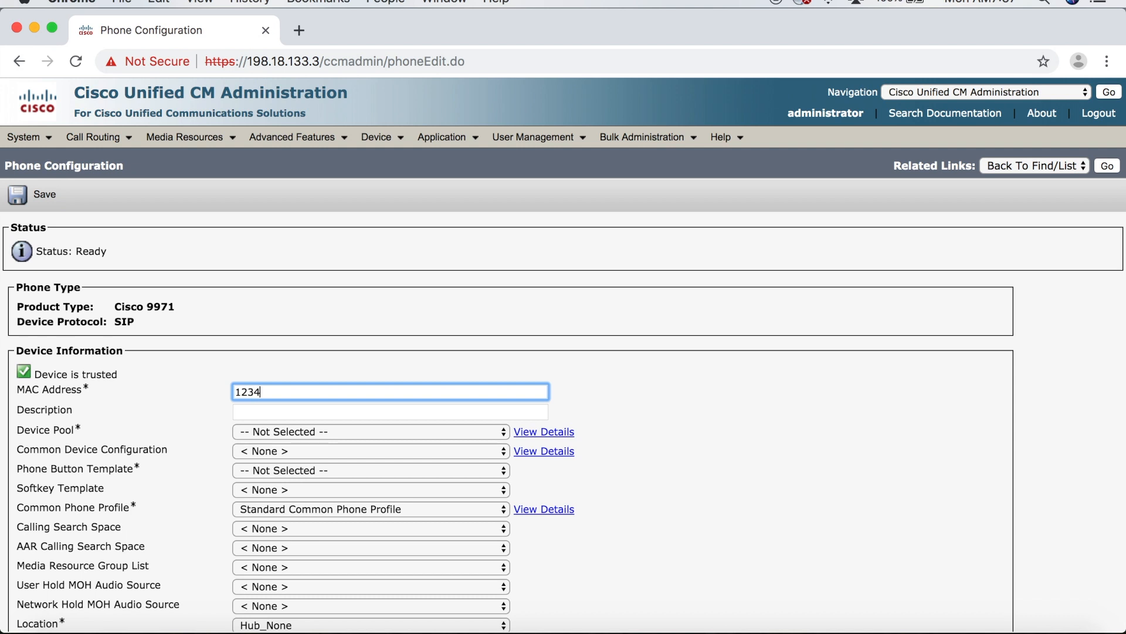
type("56789999")
left_click(255, 412)
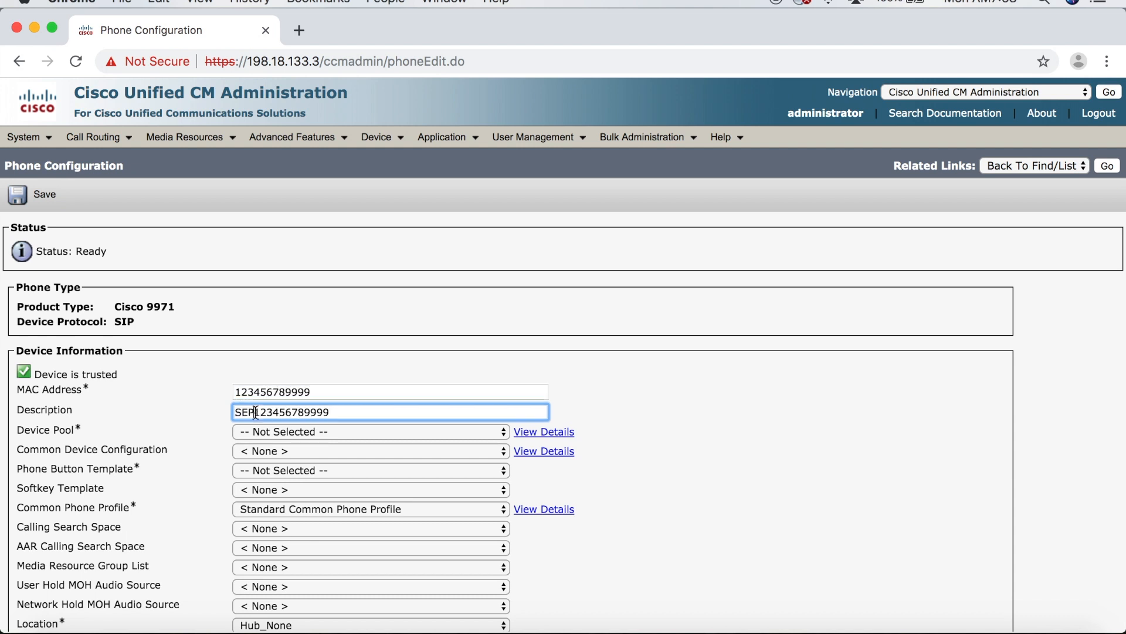
left_click(291, 435)
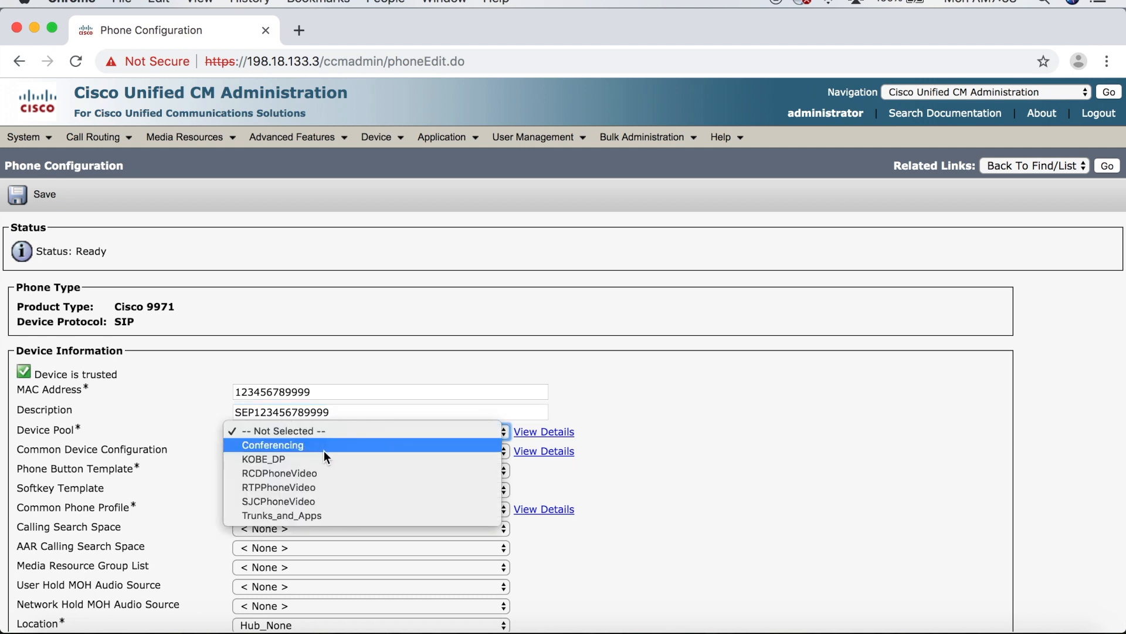
left_click(295, 460)
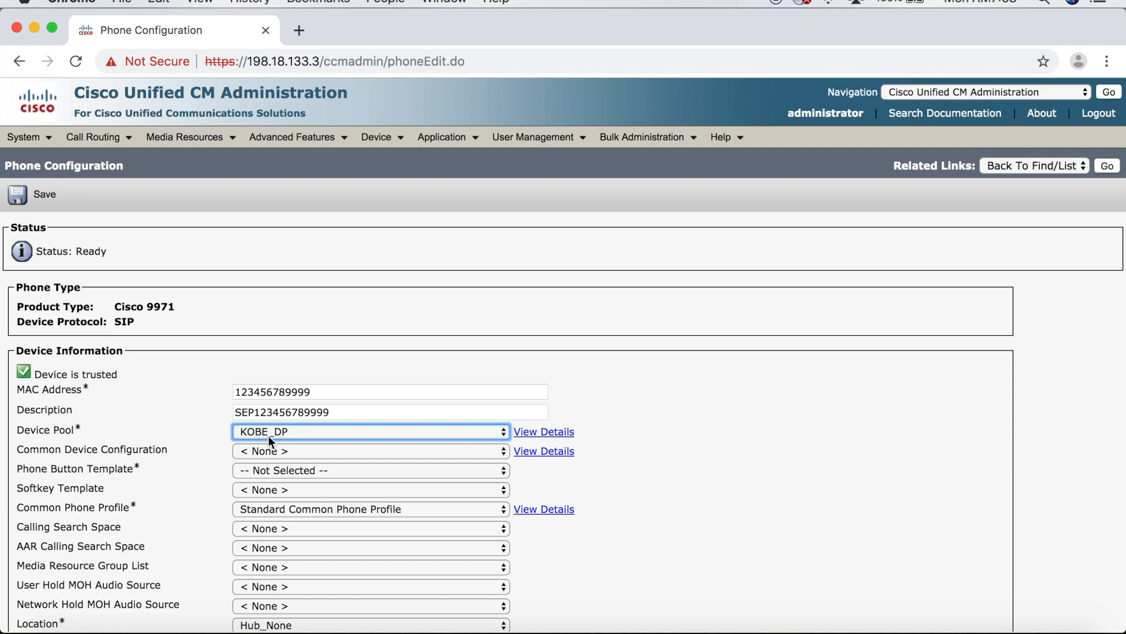
scroll(269, 436, "down", 5)
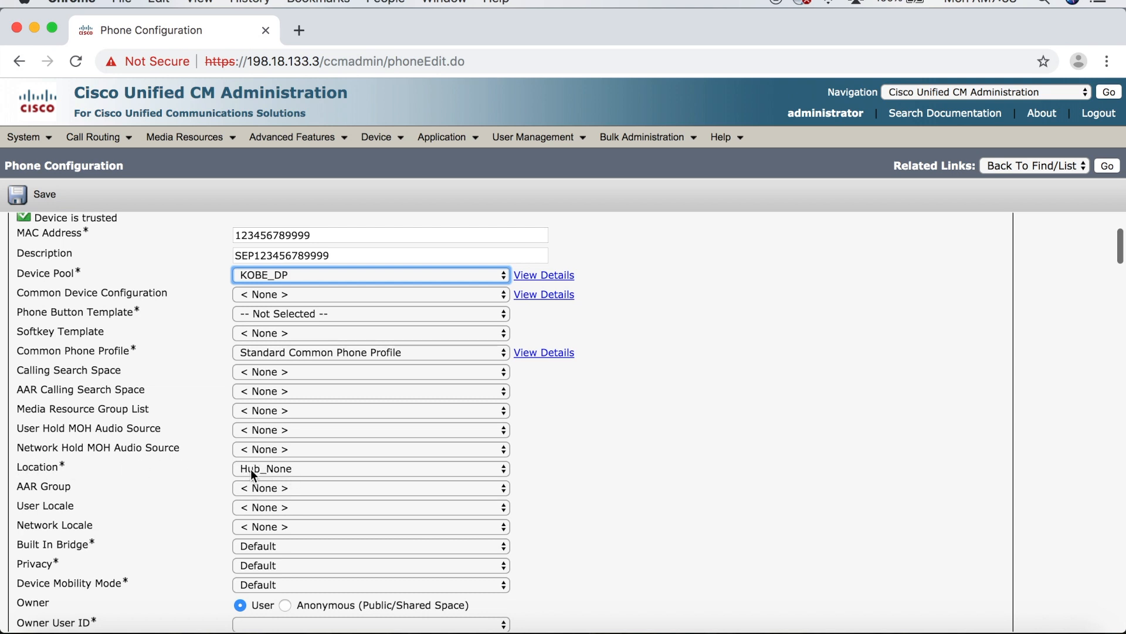
left_click(217, 471)
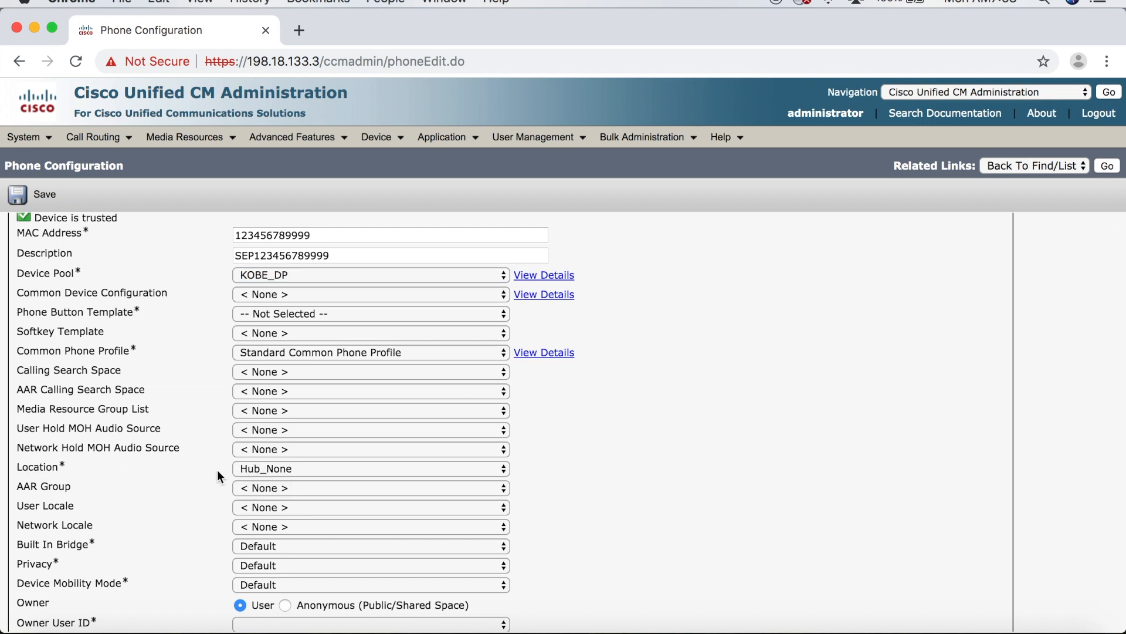